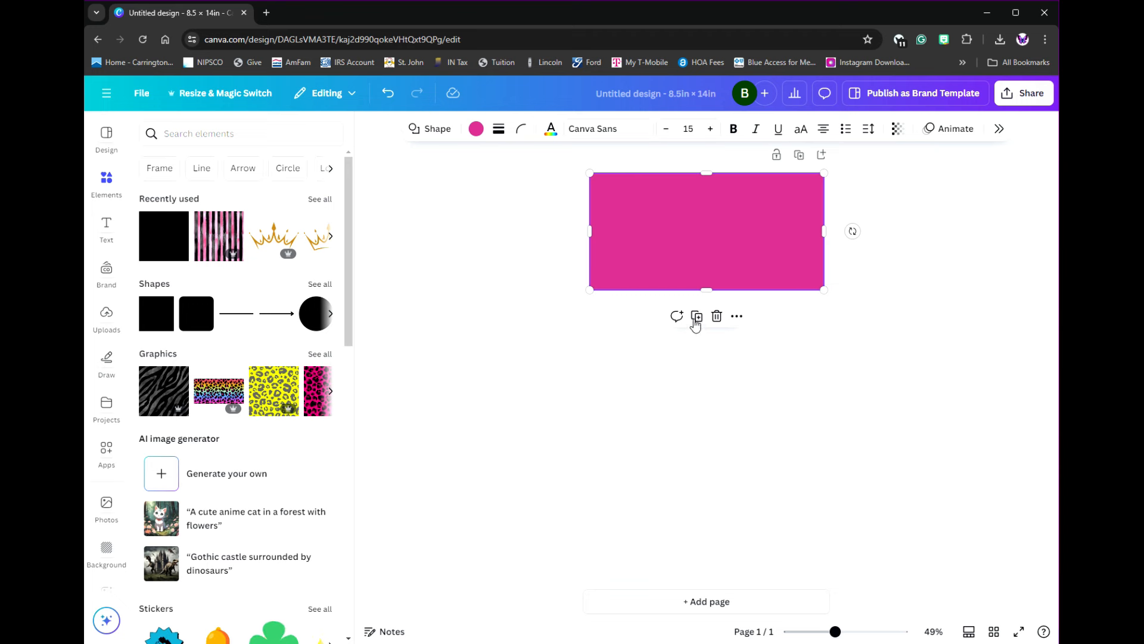
# Step: Duplicate the pink rectangle twice and stack the copies in a column down the page, aligned with the original
pyautogui.moveTo(699, 297); pyautogui.dragTo(697, 360)
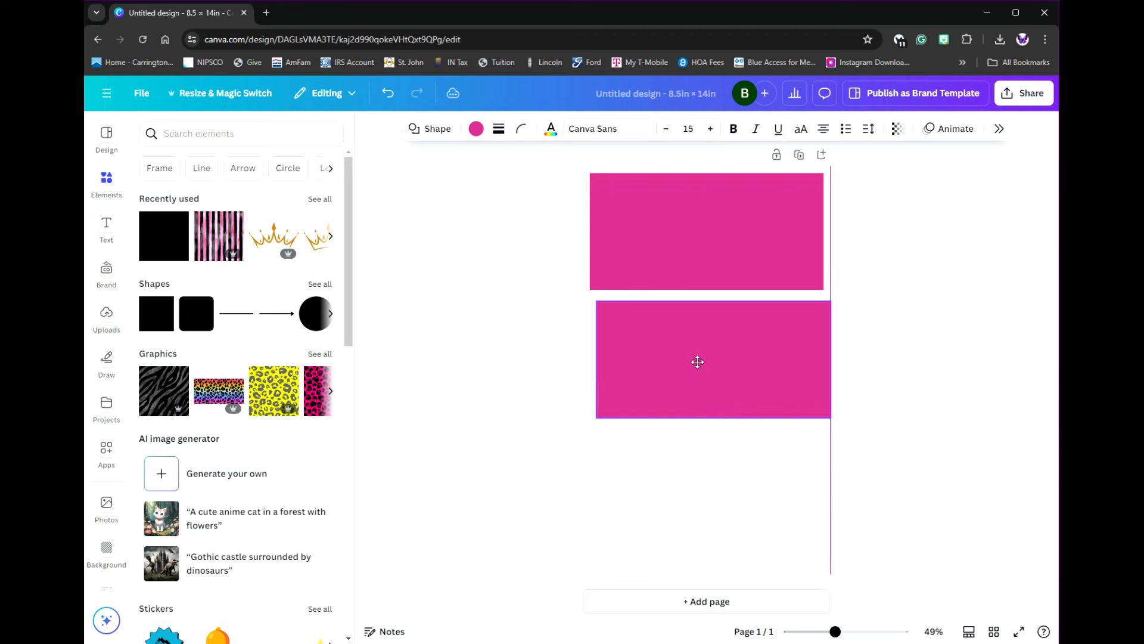
pyautogui.click(696, 279)
pyautogui.moveTo(696, 395); pyautogui.dragTo(690, 510)
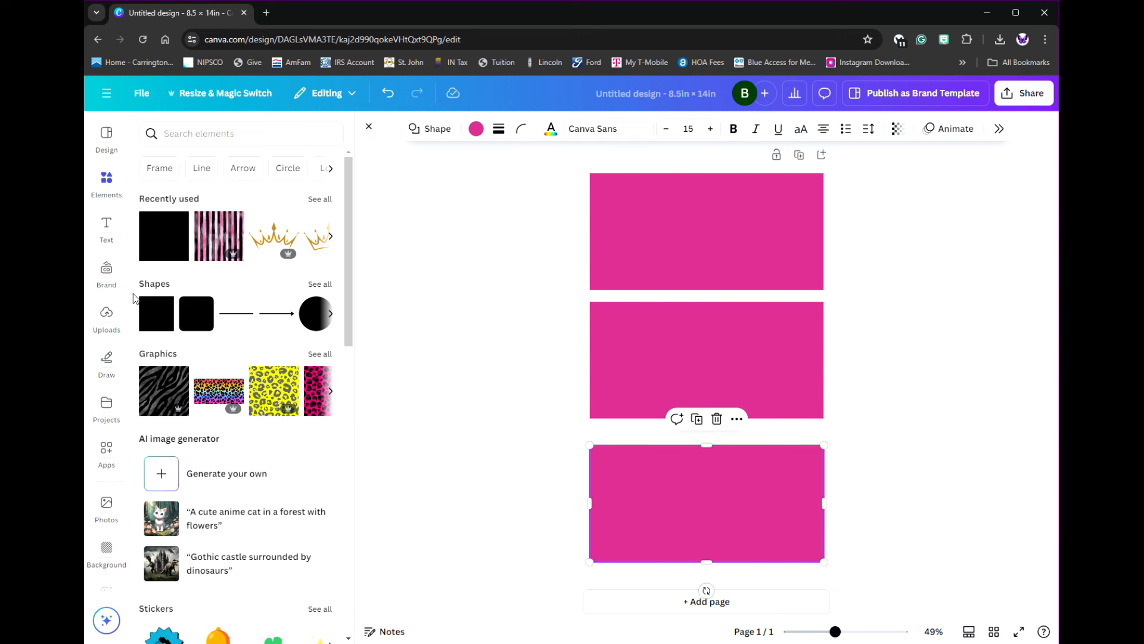
# Step: Add two copies of the recently used black and pink striped pattern and crop one to cover the top rectangle
pyautogui.click(205, 238)
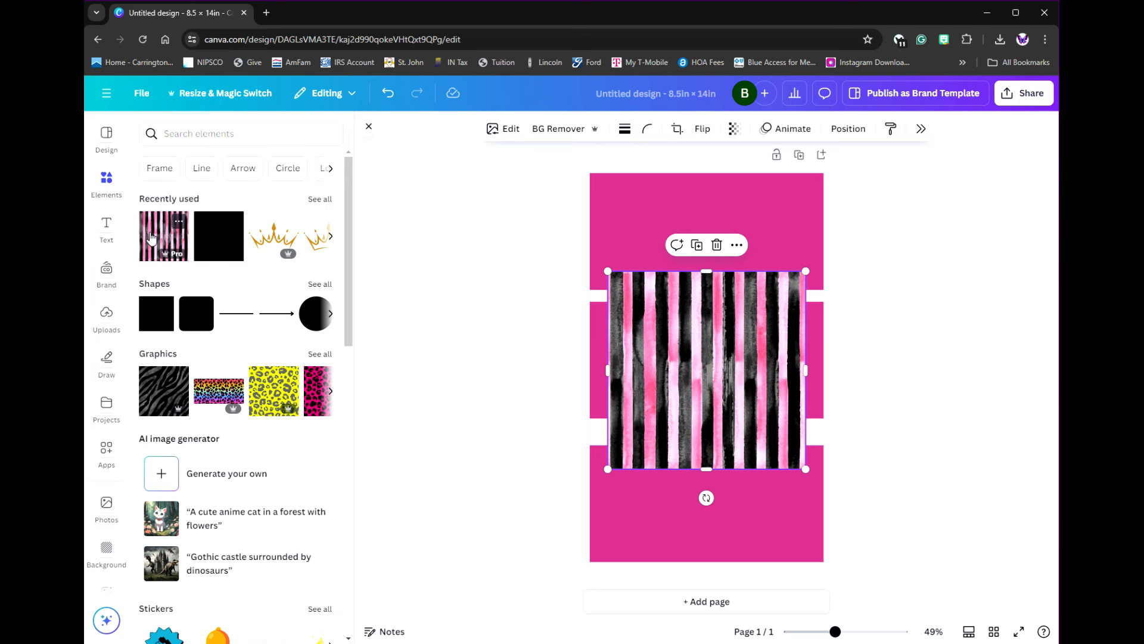
pyautogui.click(164, 236)
pyautogui.moveTo(670, 376); pyautogui.dragTo(664, 488)
pyautogui.moveTo(672, 316); pyautogui.dragTo(653, 215)
pyautogui.moveTo(688, 371); pyautogui.dragTo(688, 291)
pyautogui.moveTo(788, 232); pyautogui.dragTo(822, 229)
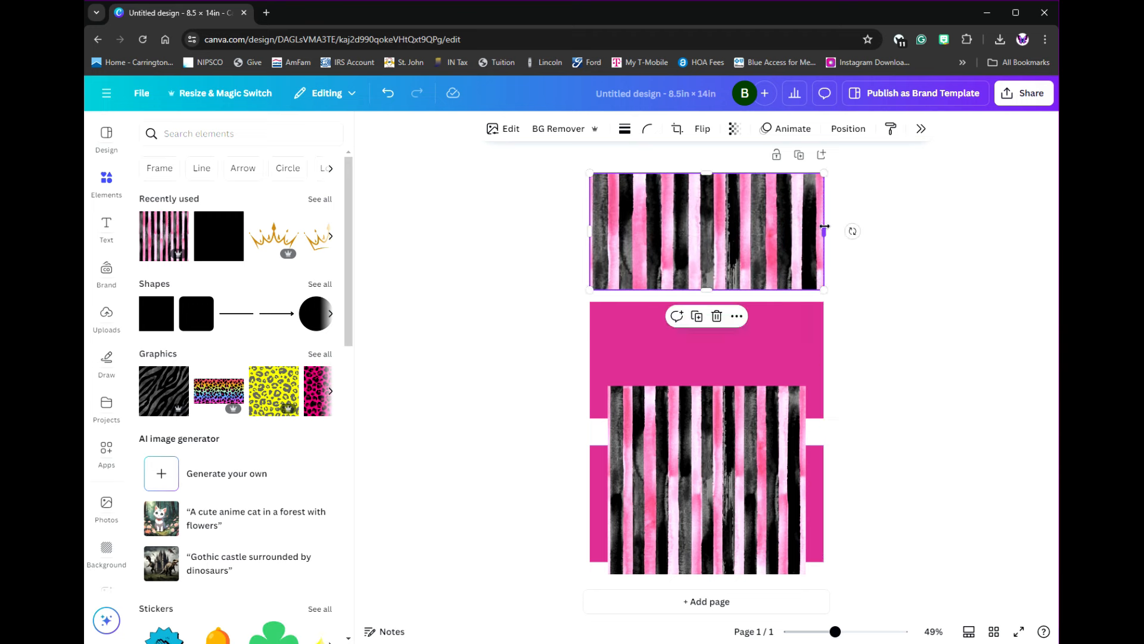
# Step: Fit the second black and pink striped pattern over the bottom rectangle, matching its width and height
pyautogui.click(716, 446)
pyautogui.moveTo(717, 446); pyautogui.dragTo(686, 465)
pyautogui.moveTo(788, 544); pyautogui.dragTo(825, 544)
pyautogui.scroll(-1, 841, 509)
pyautogui.moveTo(710, 611); pyautogui.dragTo(718, 568)
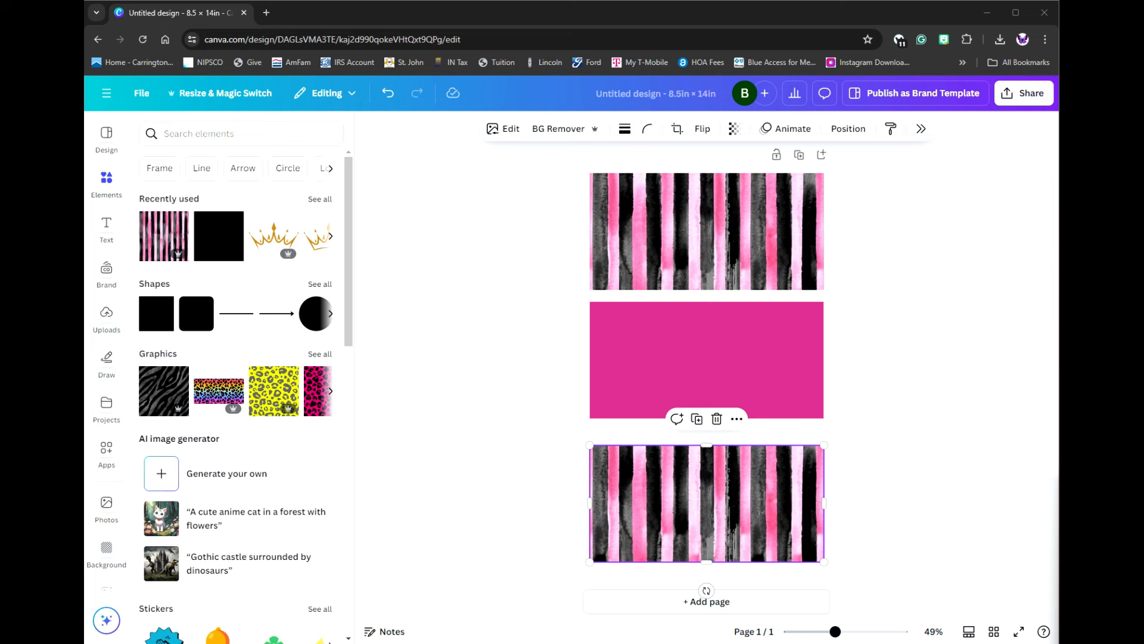
# Step: Search the elements for "Striped Watercolor Seamless Pattern" and limit the results to graphics
pyautogui.click(216, 134)
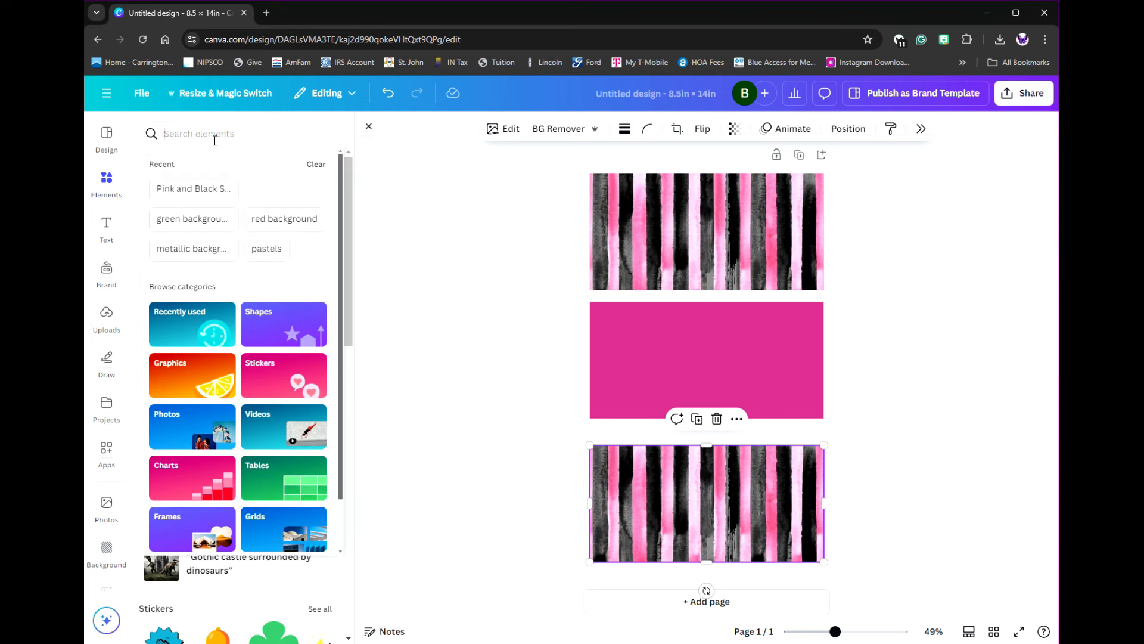
pyautogui.hotkey('ctrl', 'v')
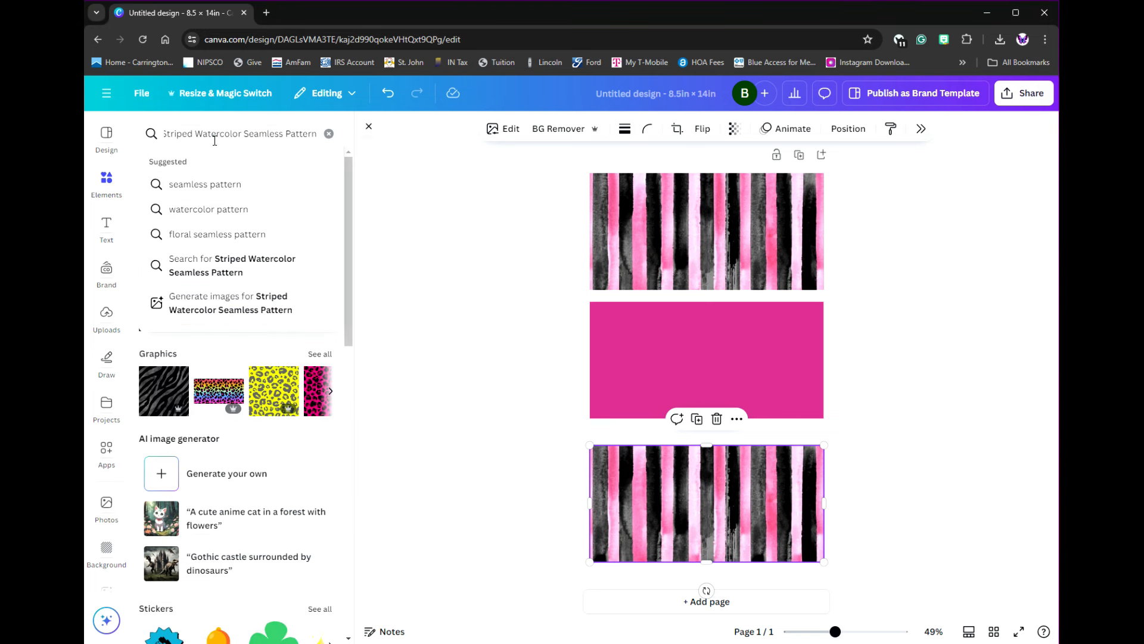
pyautogui.press('Return')
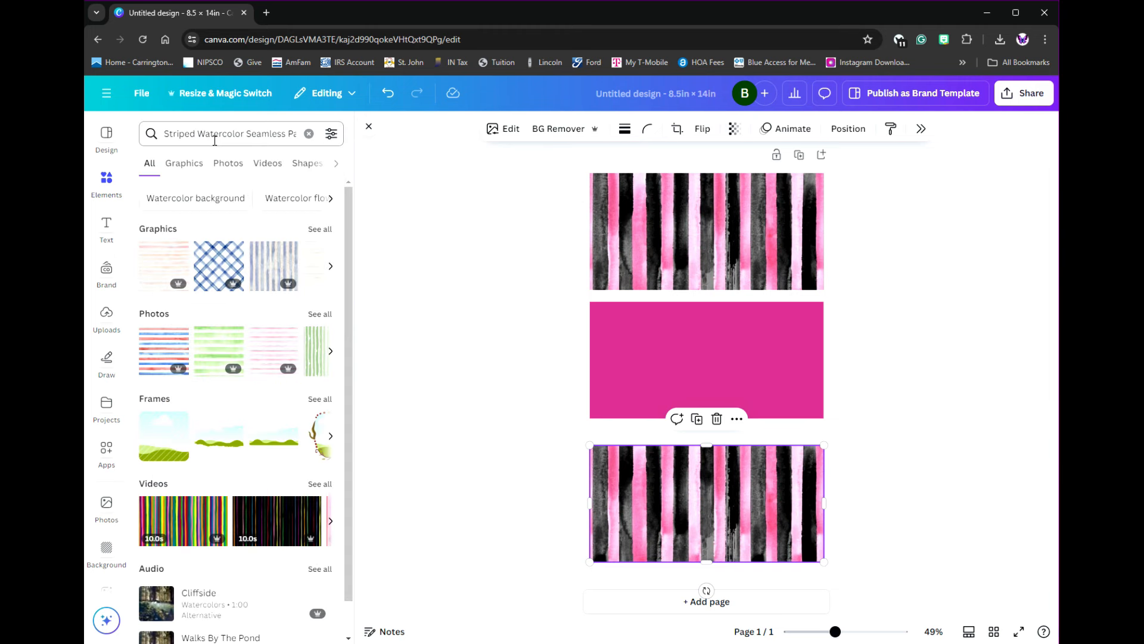
pyautogui.click(184, 163)
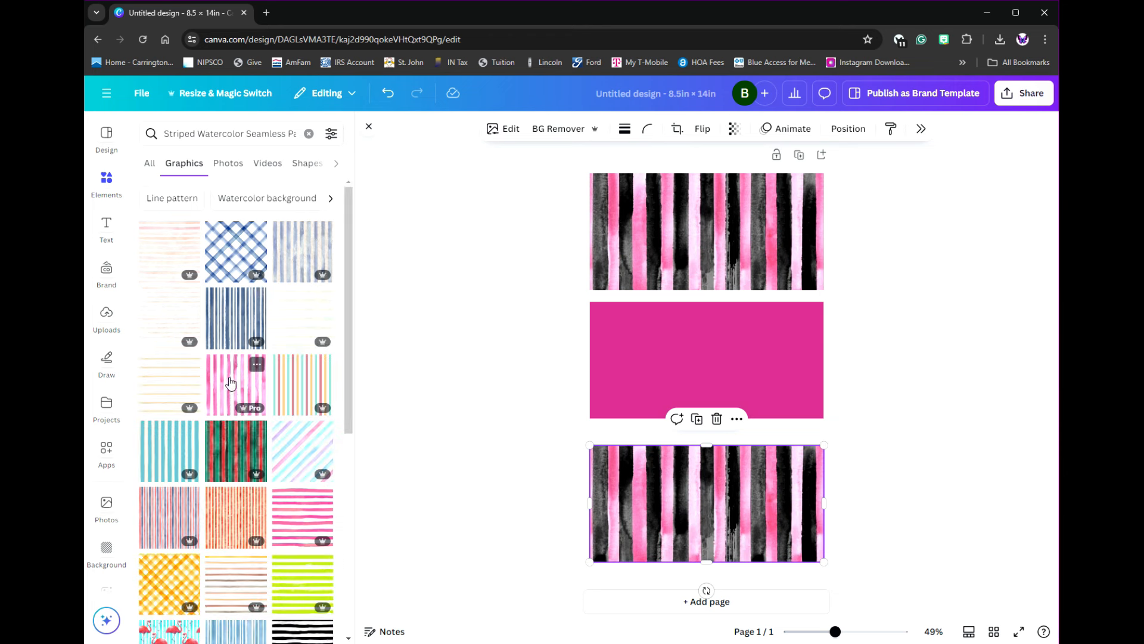
# Step: Add the pink and white vertical-striped watercolor graphic and fit it over the middle rectangle
pyautogui.moveTo(230, 383); pyautogui.dragTo(683, 350)
pyautogui.moveTo(787, 401); pyautogui.dragTo(823, 401)
pyautogui.moveTo(708, 499); pyautogui.dragTo(725, 417)
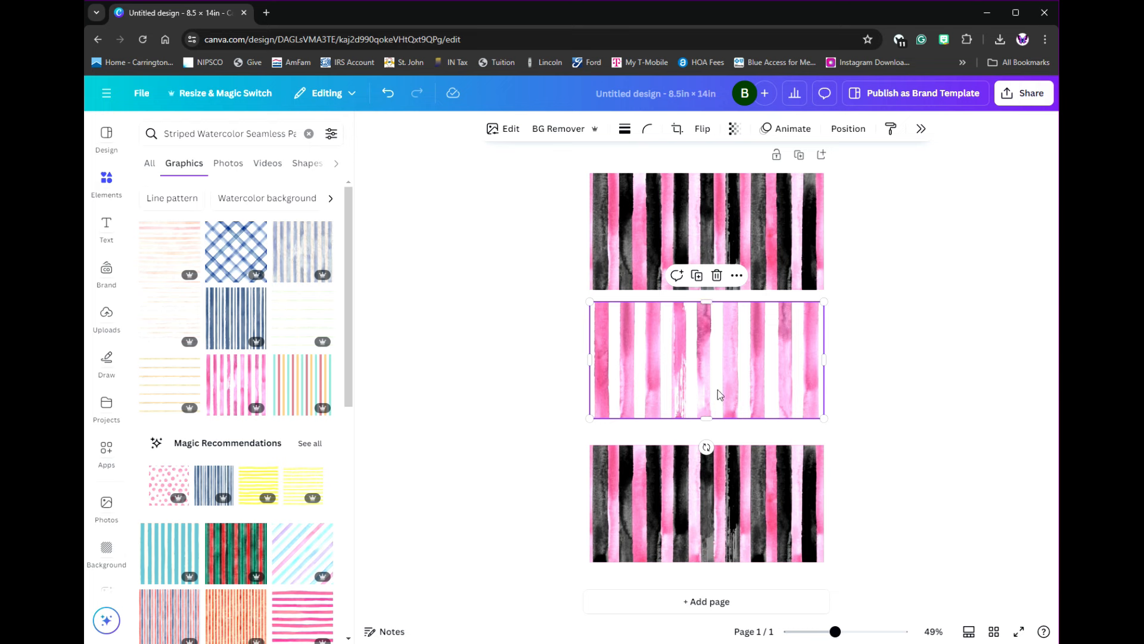
# Step: Rotate the pink and white pattern so its stripes run horizontally, and refit it to cover the middle rectangle
pyautogui.moveTo(706, 447); pyautogui.dragTo(866, 359)
pyautogui.moveTo(707, 333); pyautogui.dragTo(706, 393)
pyautogui.moveTo(648, 415); pyautogui.dragTo(590, 415)
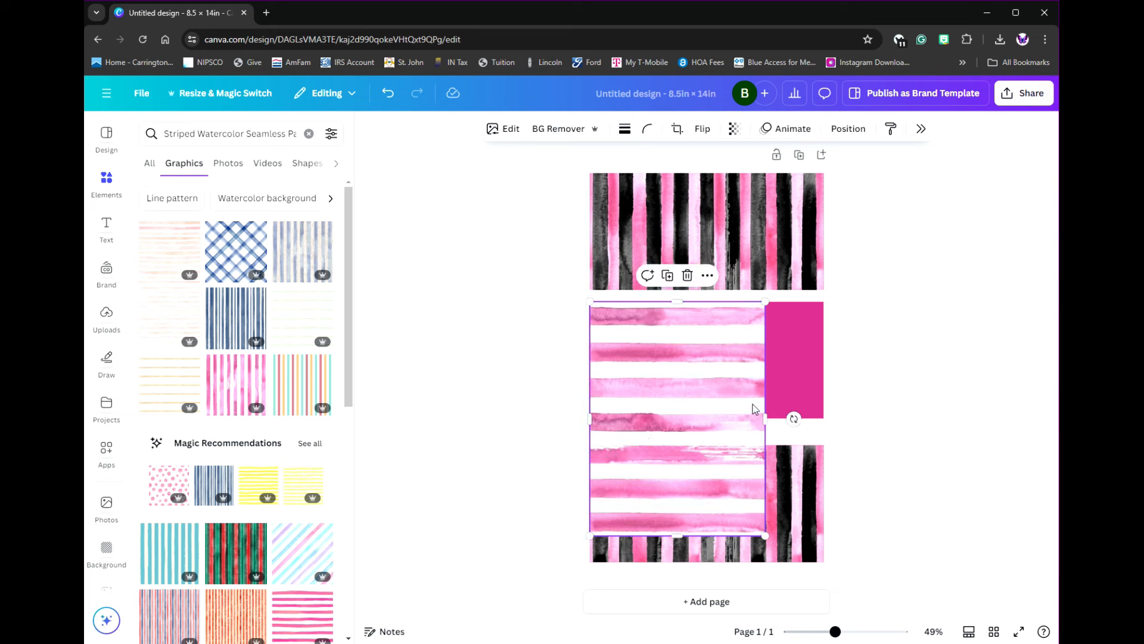
pyautogui.moveTo(765, 419); pyautogui.dragTo(824, 418)
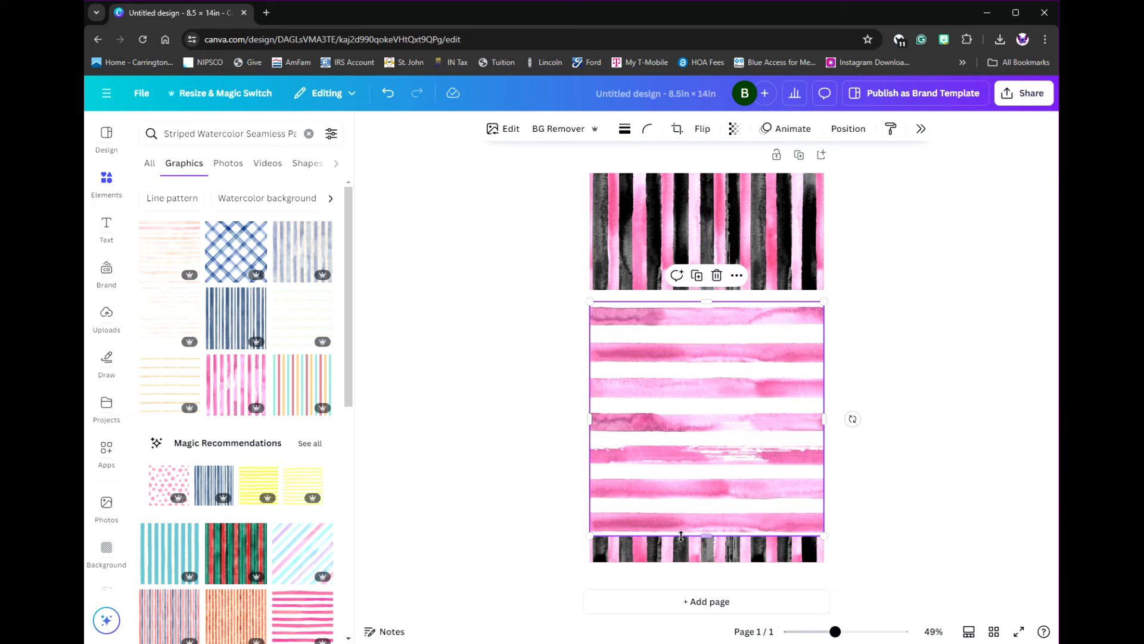
pyautogui.moveTo(704, 537); pyautogui.dragTo(705, 418)
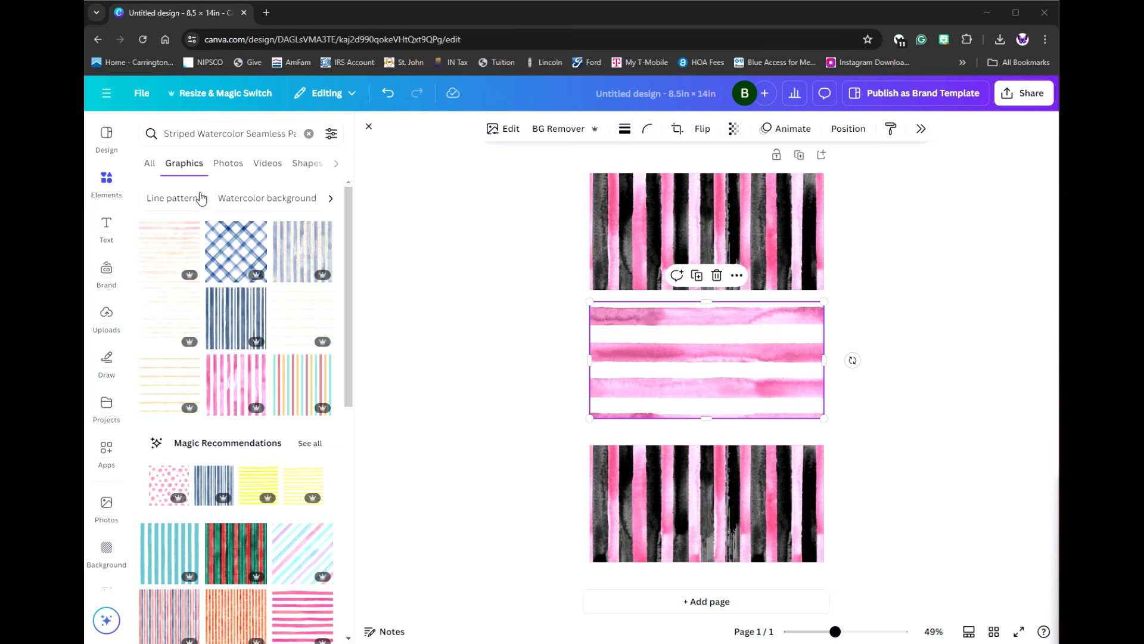
# Step: Search the elements for "Enjoy Every Moment Hand Lettering", undoing any text accidentally pasted onto the page
pyautogui.click(171, 134)
pyautogui.click(309, 134)
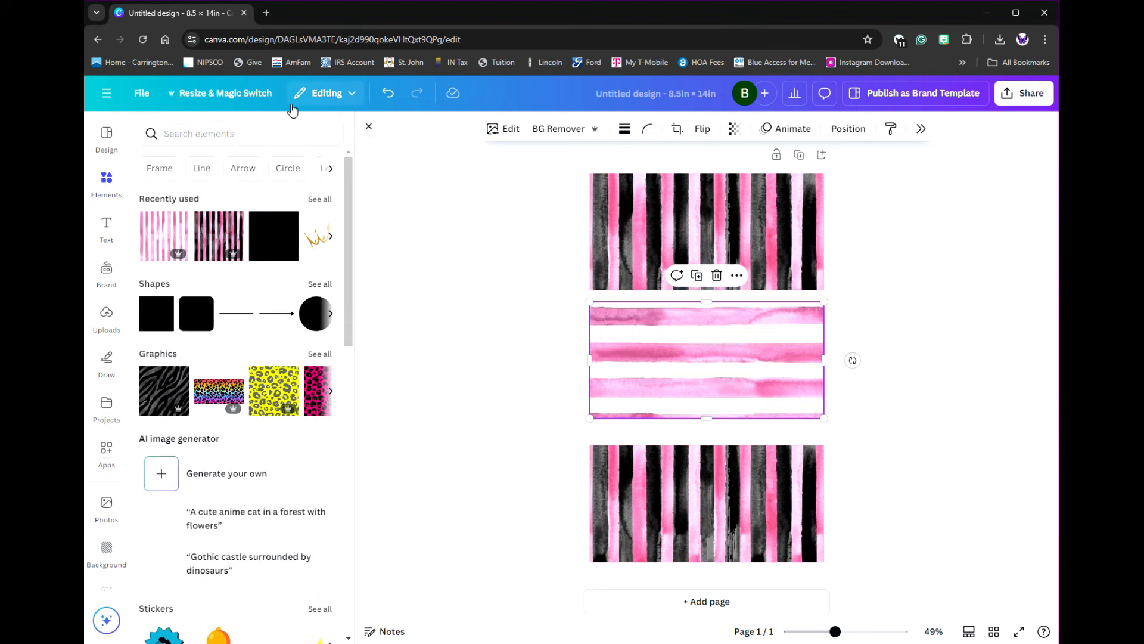
pyautogui.hotkey('ctrl', 'v')
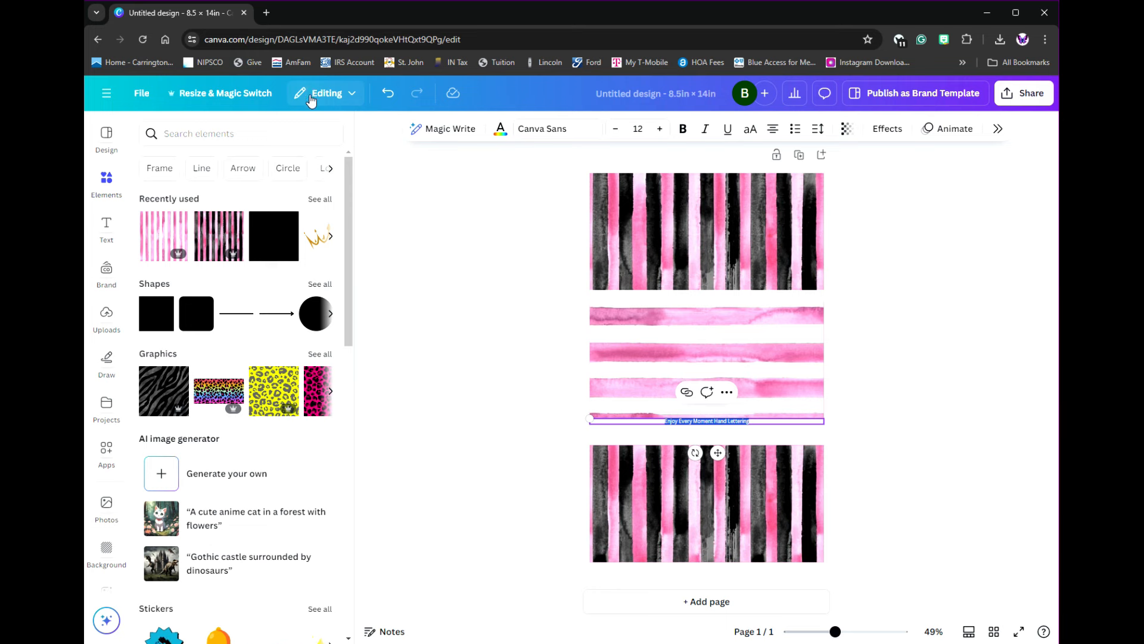
pyautogui.hotkey('ctrl', 'z')
pyautogui.click(236, 136)
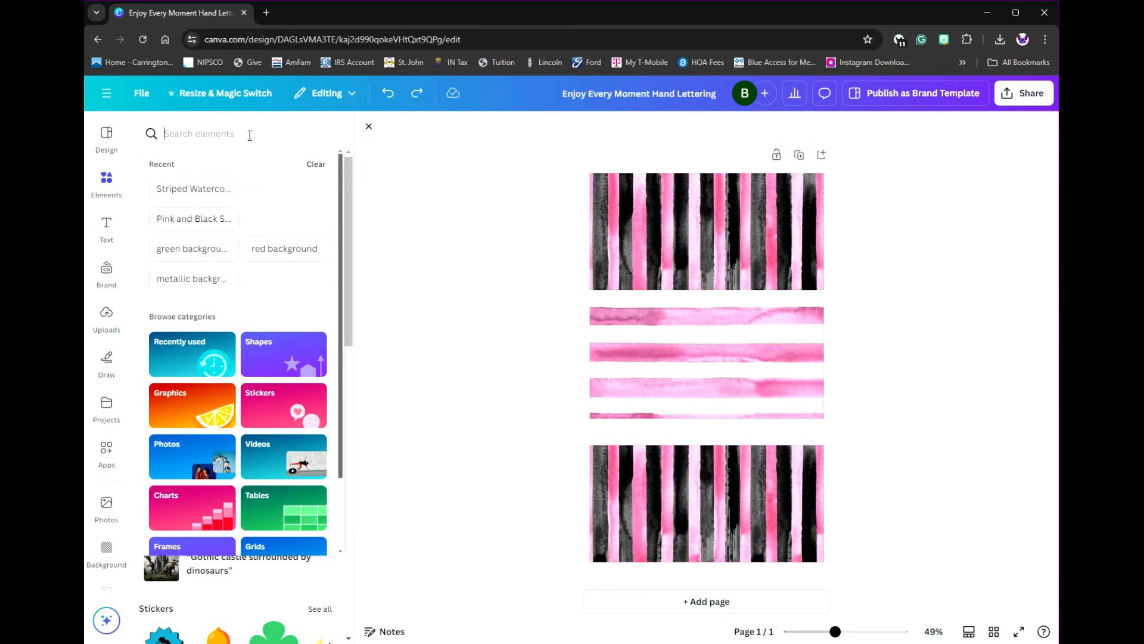
pyautogui.hotkey('ctrl', 'v')
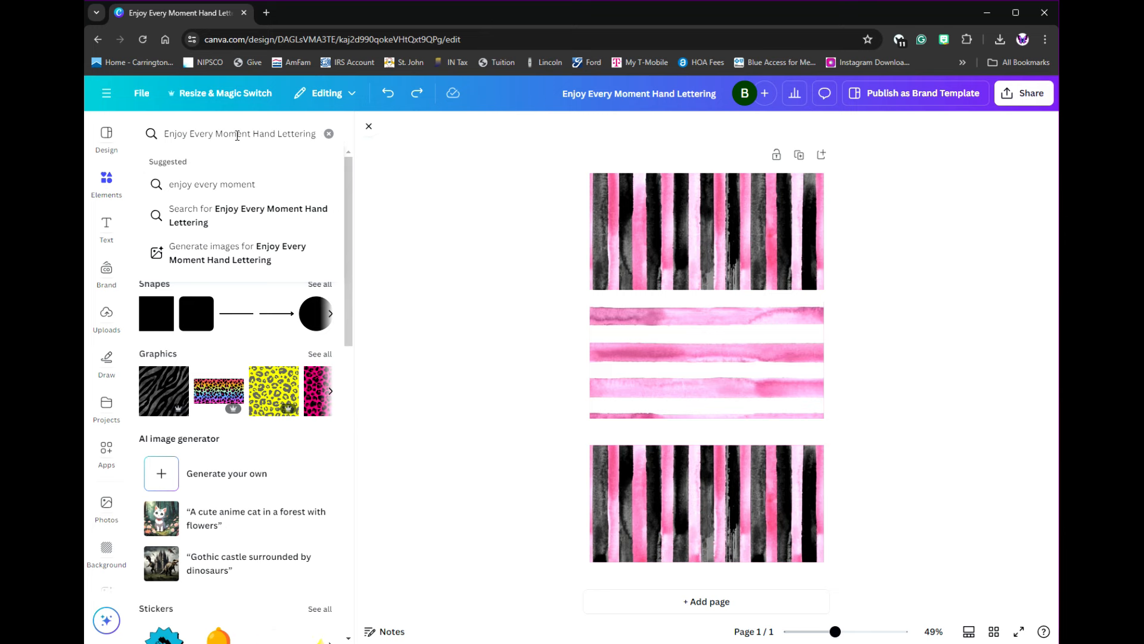
pyautogui.press('Return')
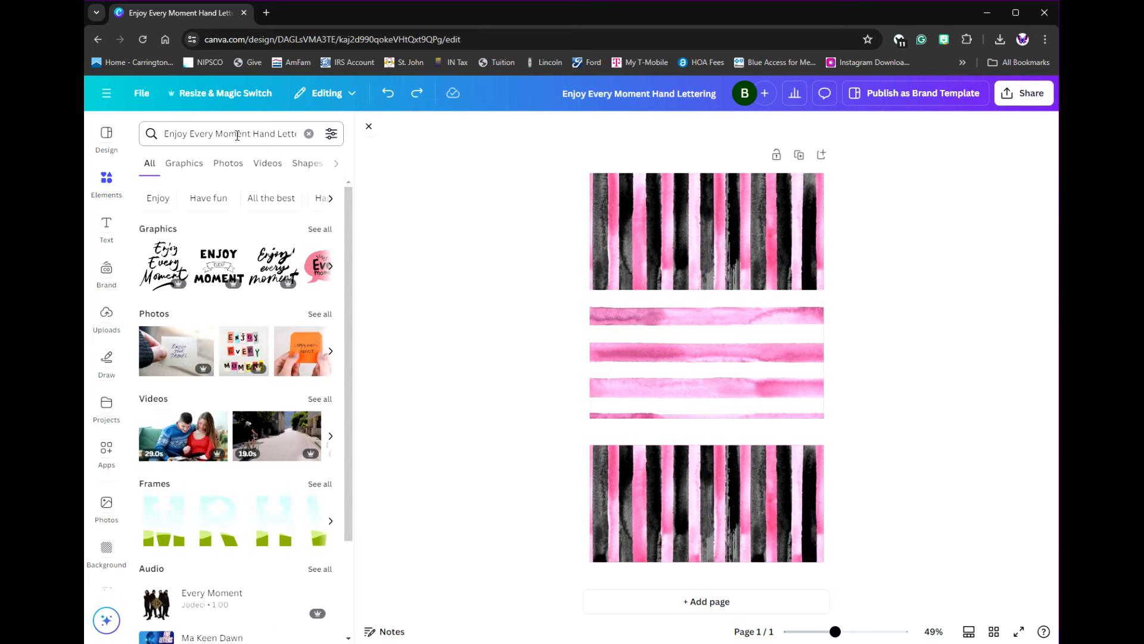
# Step: Add the three-line "Enjoy Every Moment" lettering, shrink it, and place it on the left part of the top rectangle
pyautogui.click(164, 265)
pyautogui.moveTo(708, 376); pyautogui.dragTo(654, 239)
pyautogui.moveTo(701, 283); pyautogui.dragTo(668, 253)
pyautogui.moveTo(627, 203); pyautogui.dragTo(629, 214)
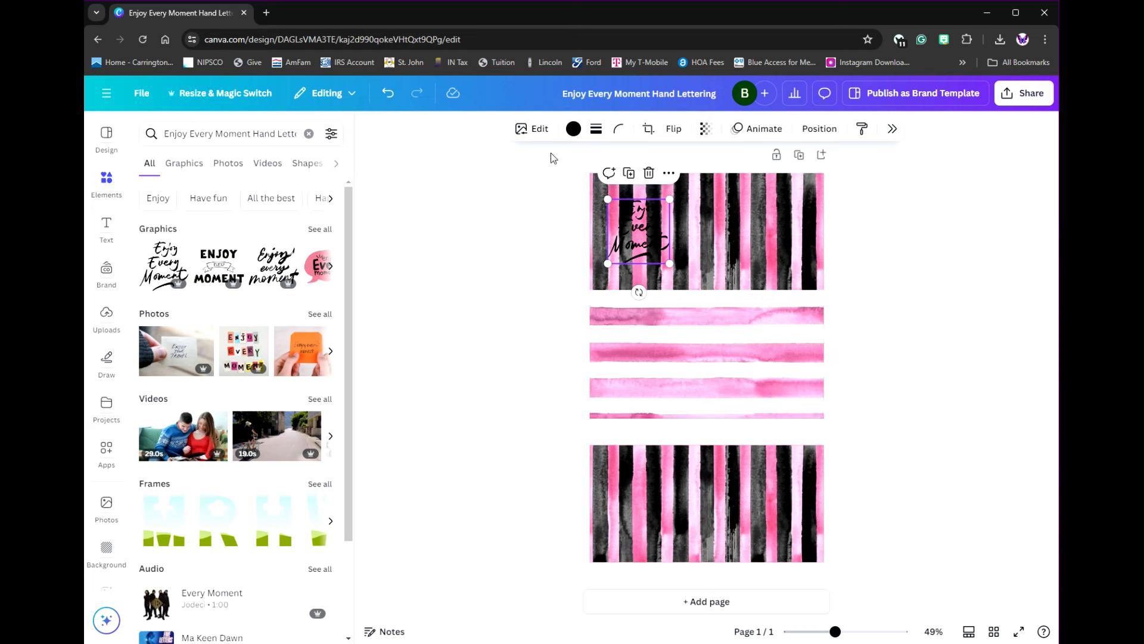
# Step: Recolor the "Enjoy Every Moment" lettering white
pyautogui.click(534, 132)
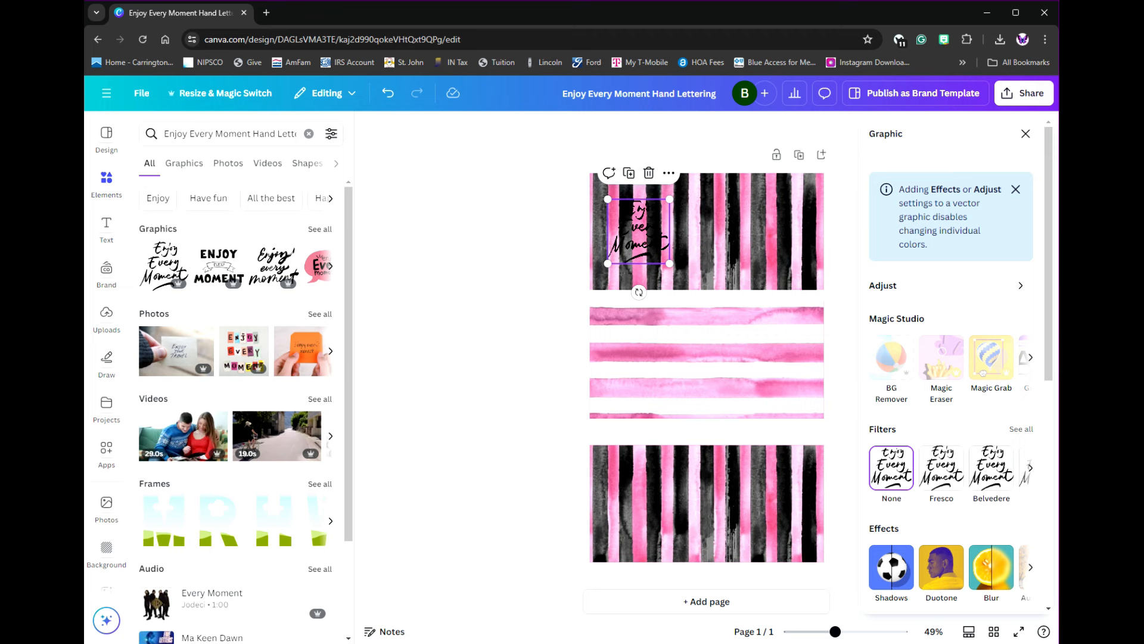
pyautogui.press('Escape')
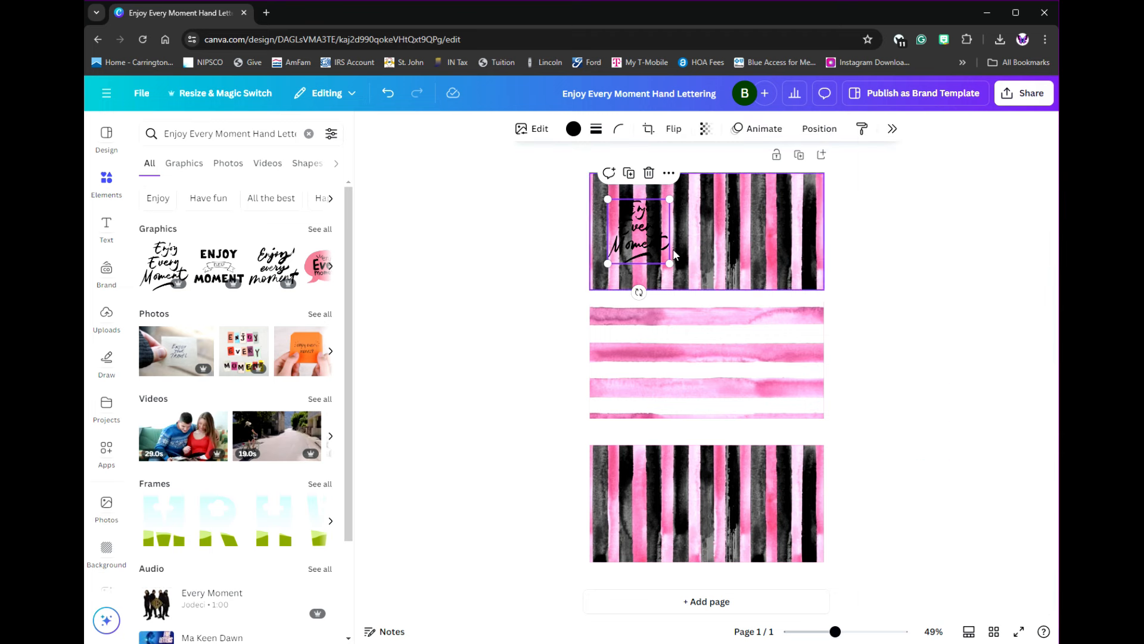
pyautogui.click(574, 129)
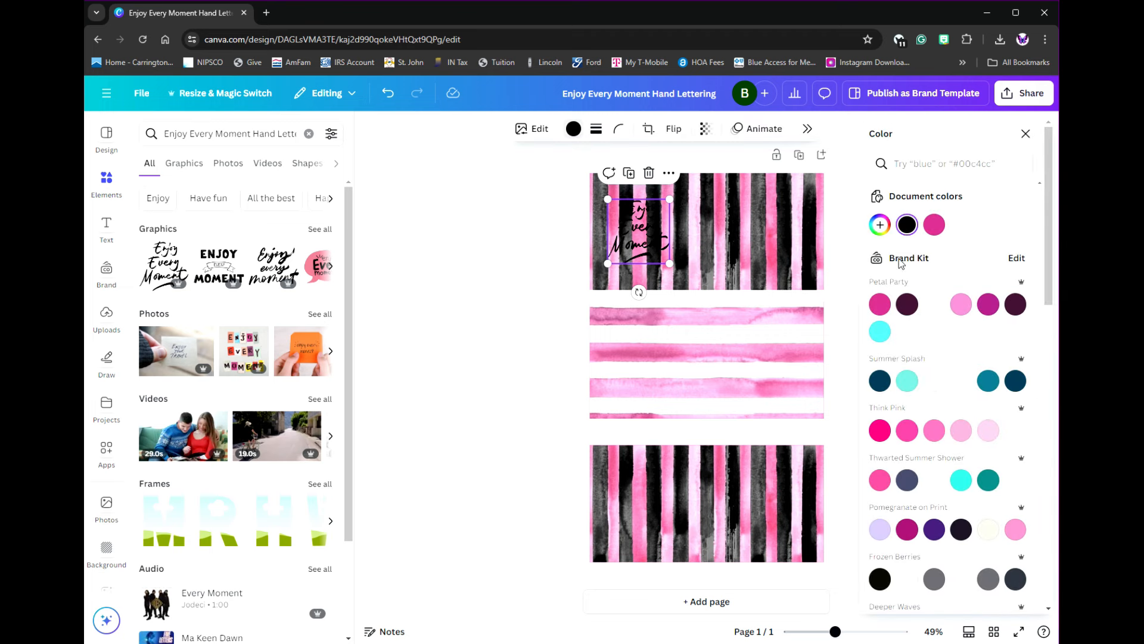
pyautogui.click(957, 227)
pyautogui.press('Escape')
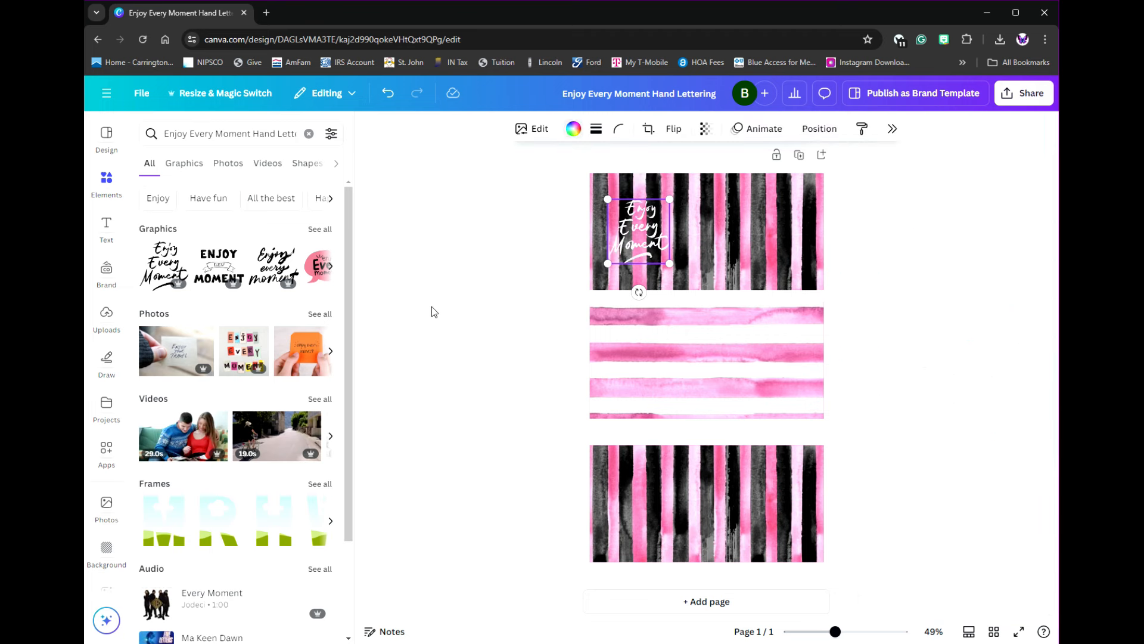
# Step: Apply the Outline shadow effect to the "Enjoy Every Moment" lettering
pyautogui.click(536, 129)
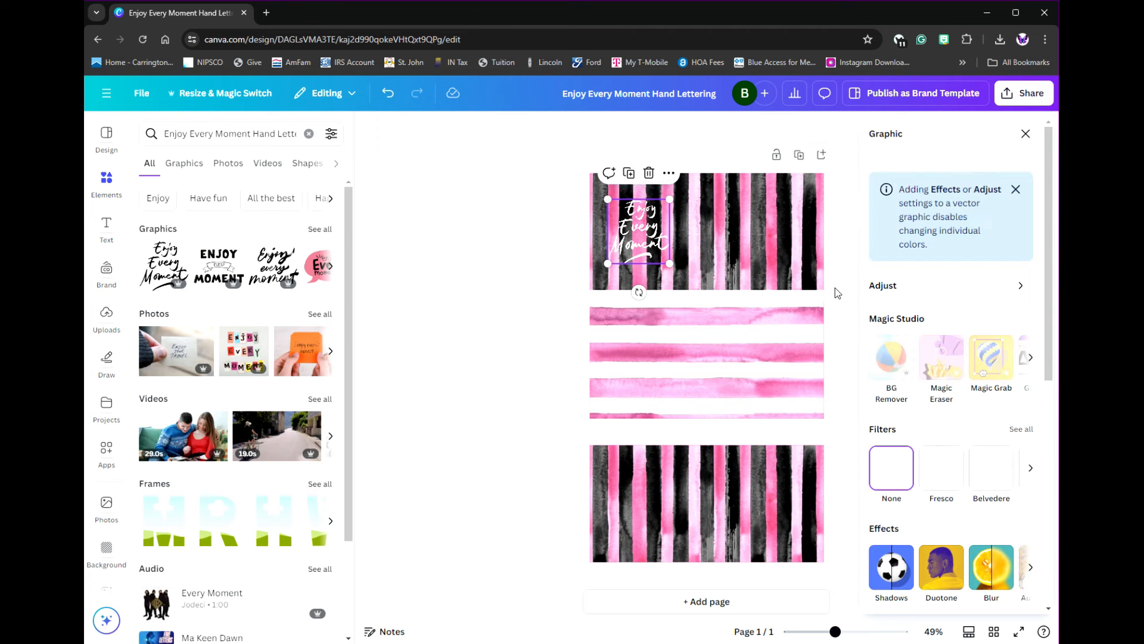
pyautogui.click(897, 560)
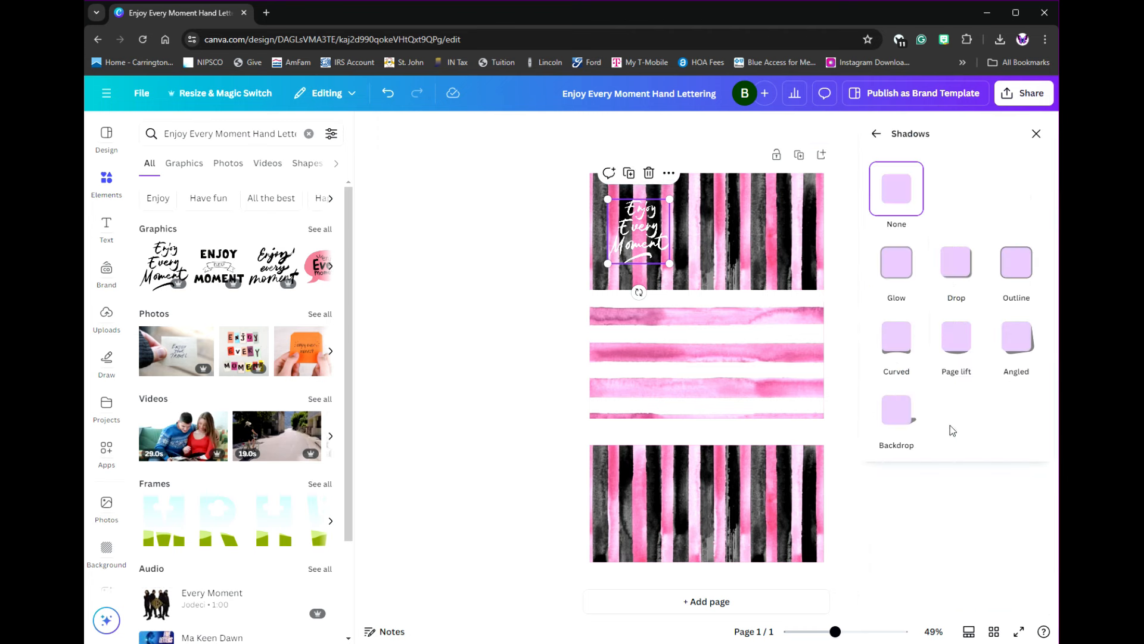
pyautogui.click(1021, 273)
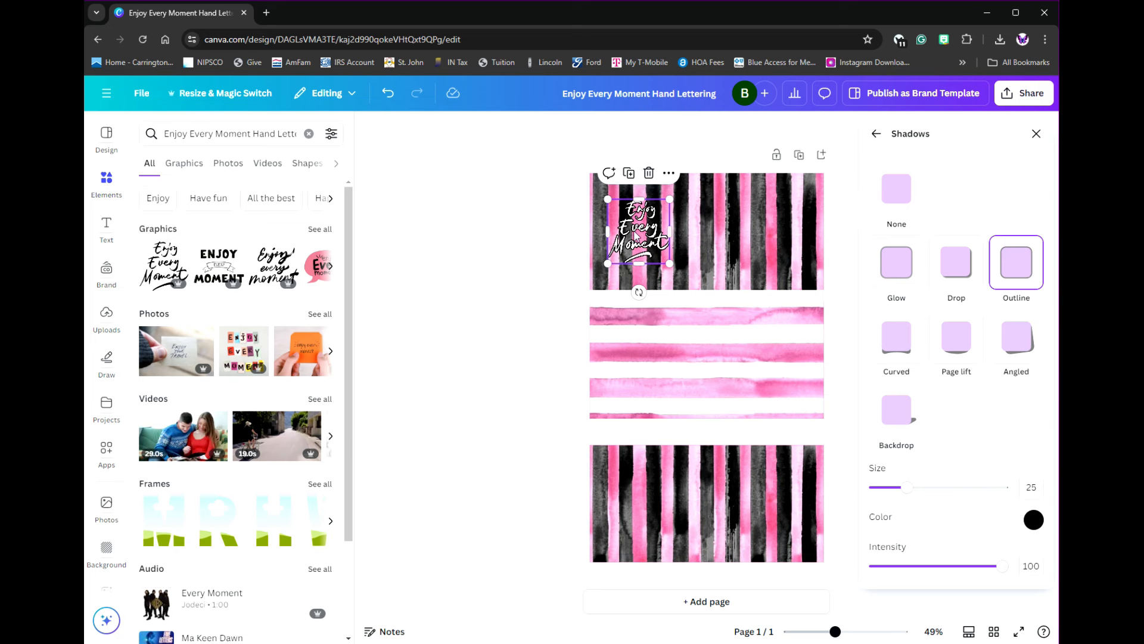
pyautogui.click(659, 401)
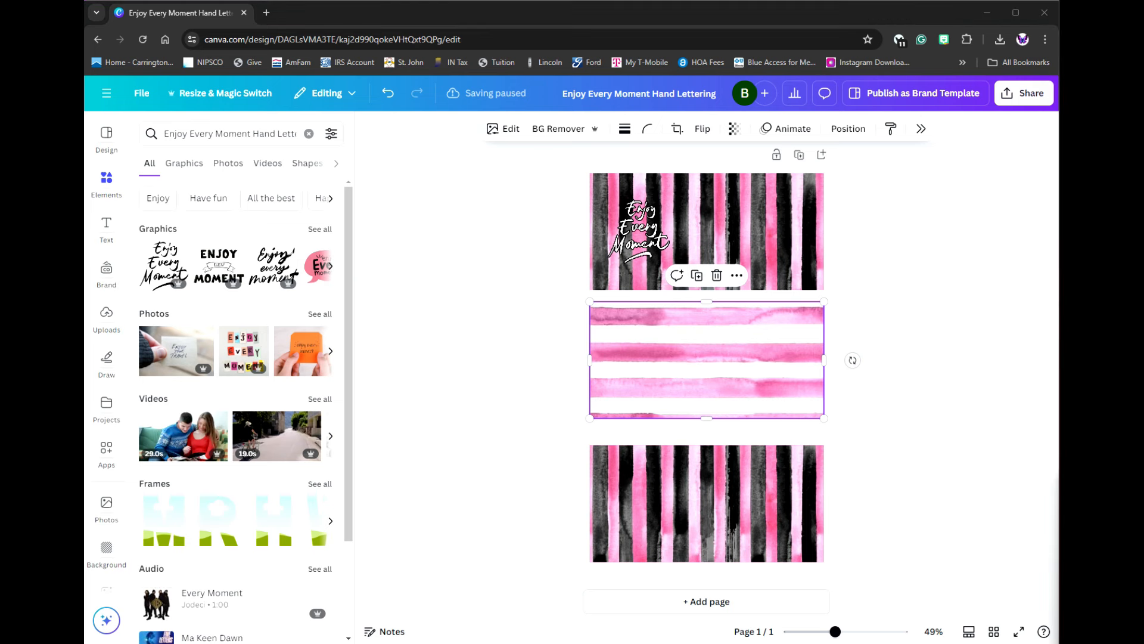
# Step: Search the elements for "I Can Do Anything Inspirational Words" and show all matching graphics
pyautogui.click(309, 134)
pyautogui.click(164, 141)
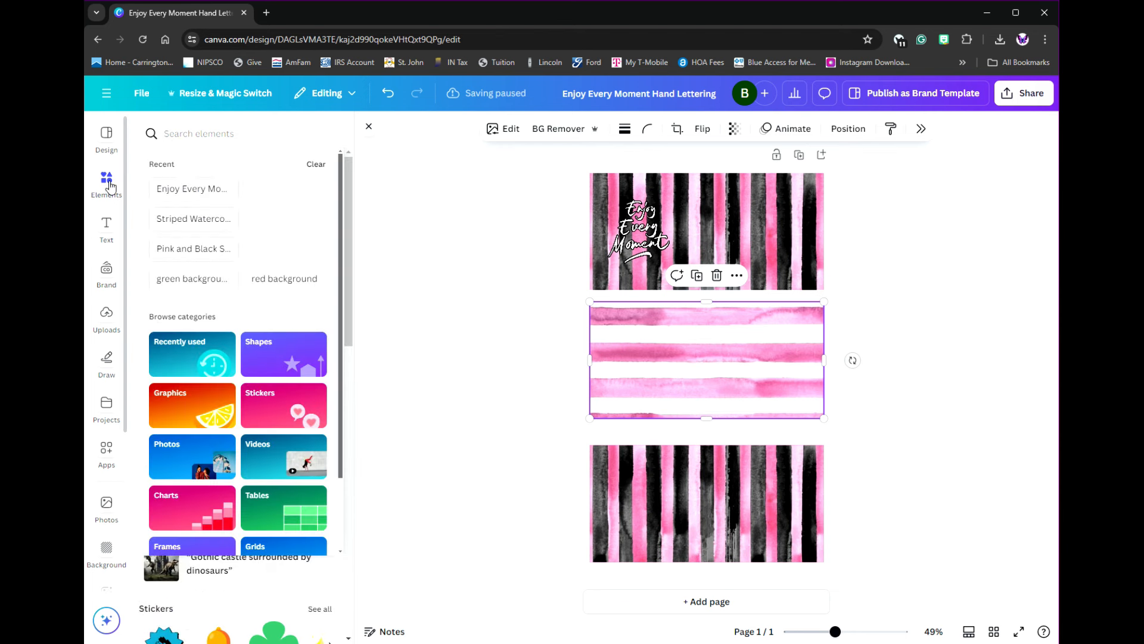
pyautogui.write('I Can Do Anything Inspirational Words')
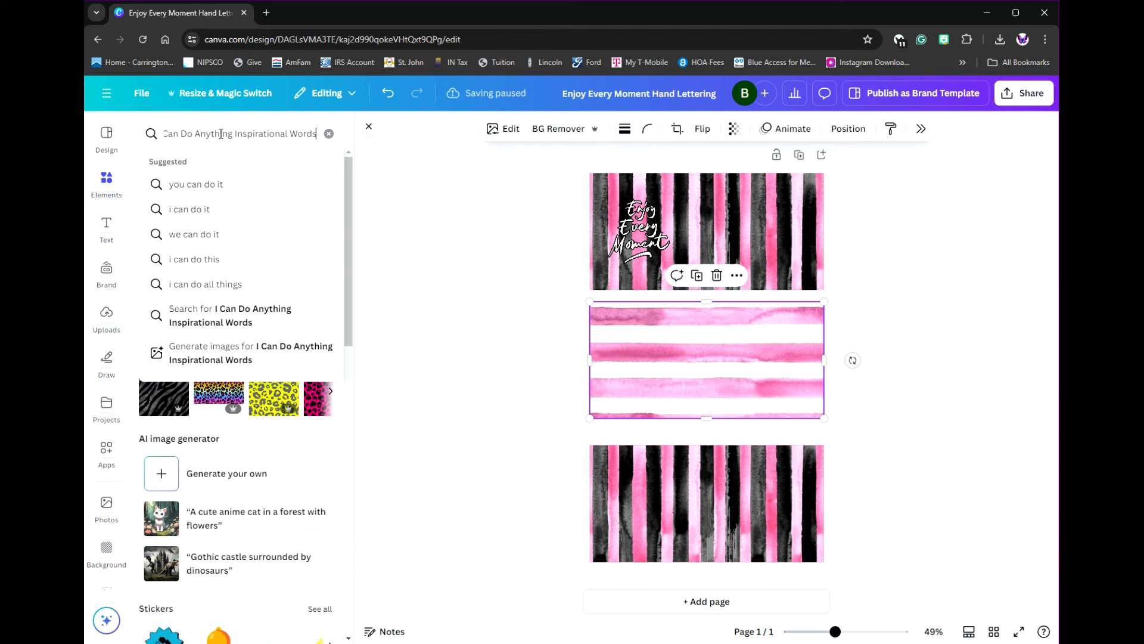
pyautogui.press('Return')
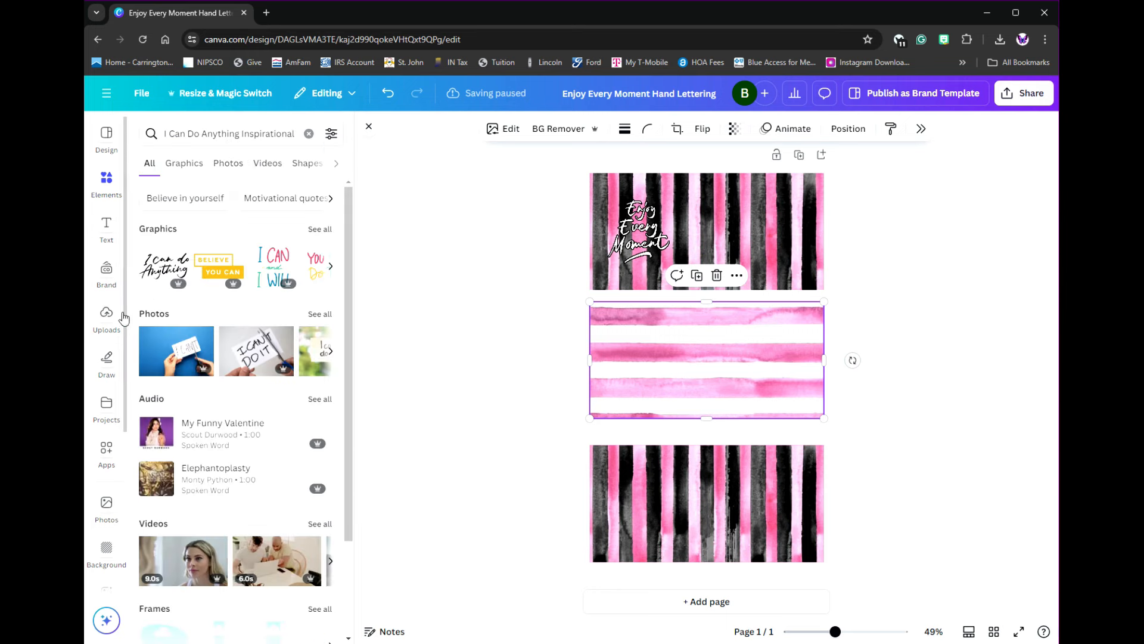
pyautogui.click(320, 229)
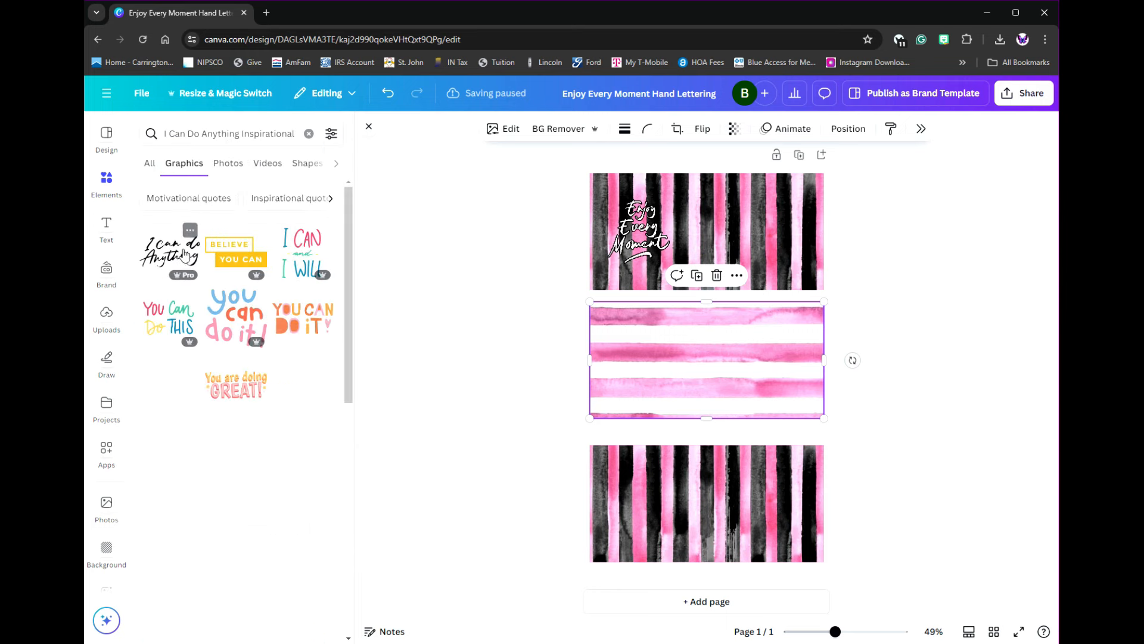
# Step: Add the black "I can do Anything" lettering, shrink it, and place it on the left part of the middle rectangle
pyautogui.click(169, 254)
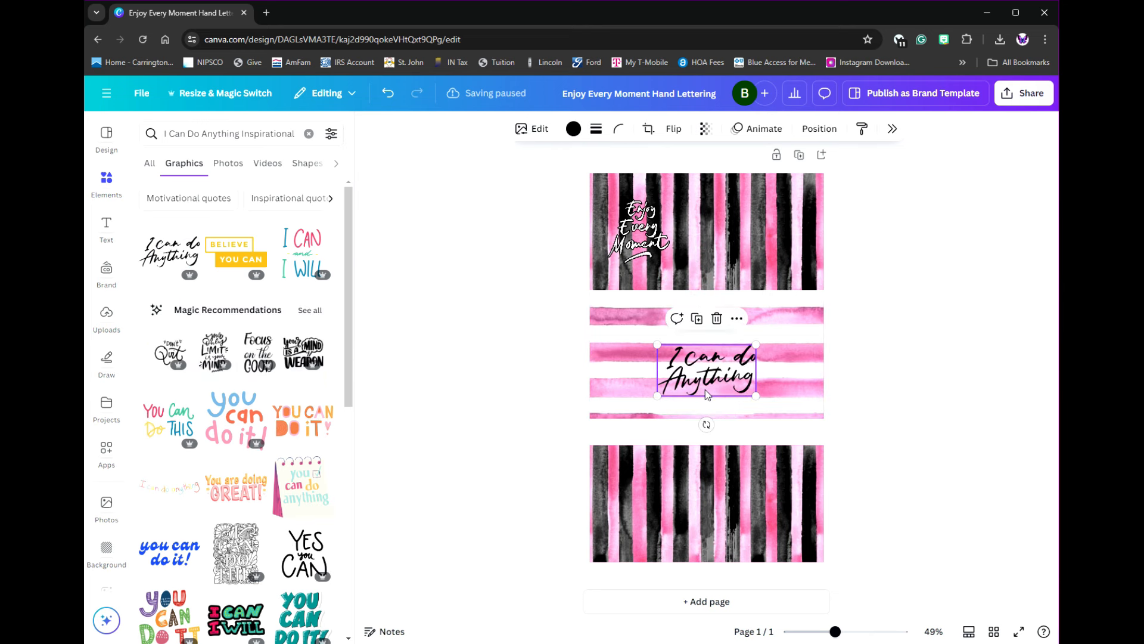
pyautogui.moveTo(716, 376); pyautogui.dragTo(673, 383)
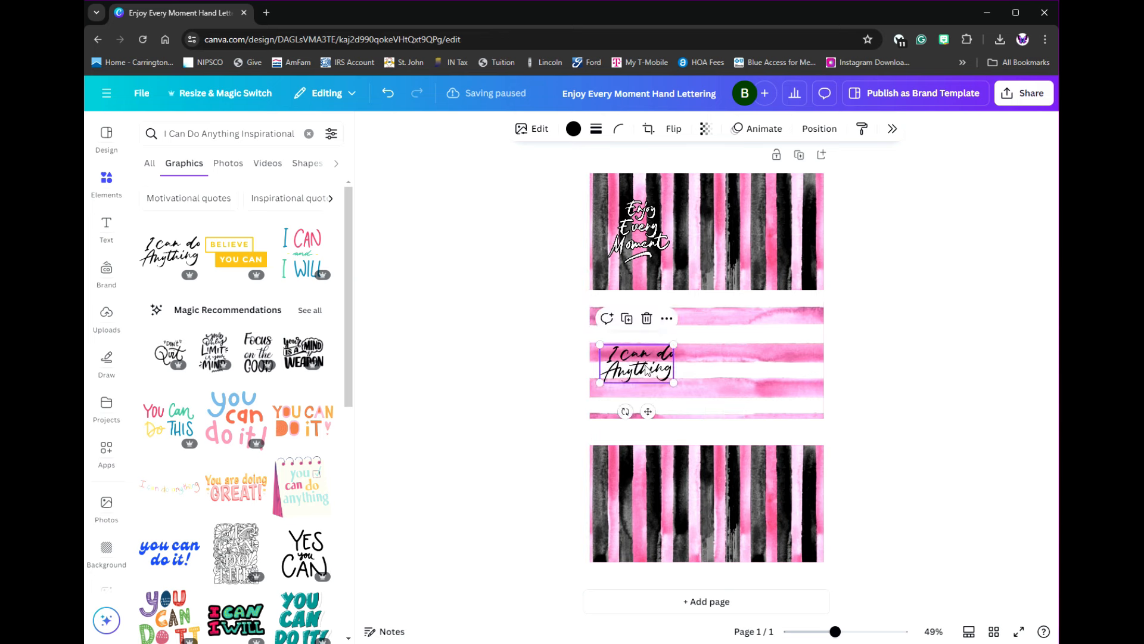
pyautogui.click(623, 532)
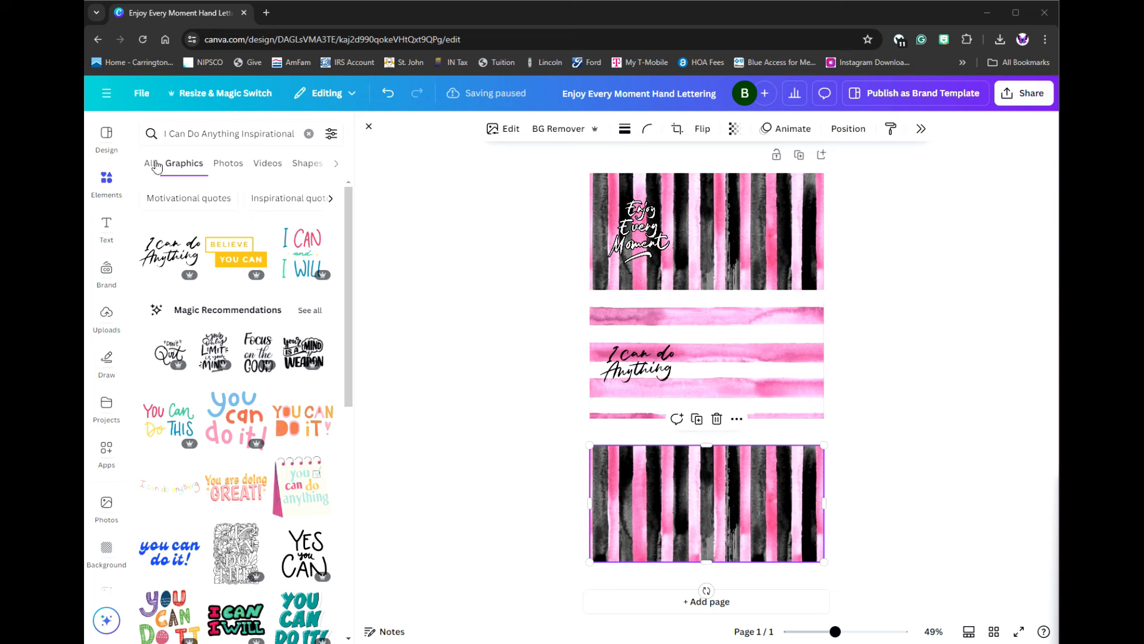
# Step: Search the elements for "Good Vibes Only Lettering" and show all matching graphics
pyautogui.click(308, 135)
pyautogui.click(181, 135)
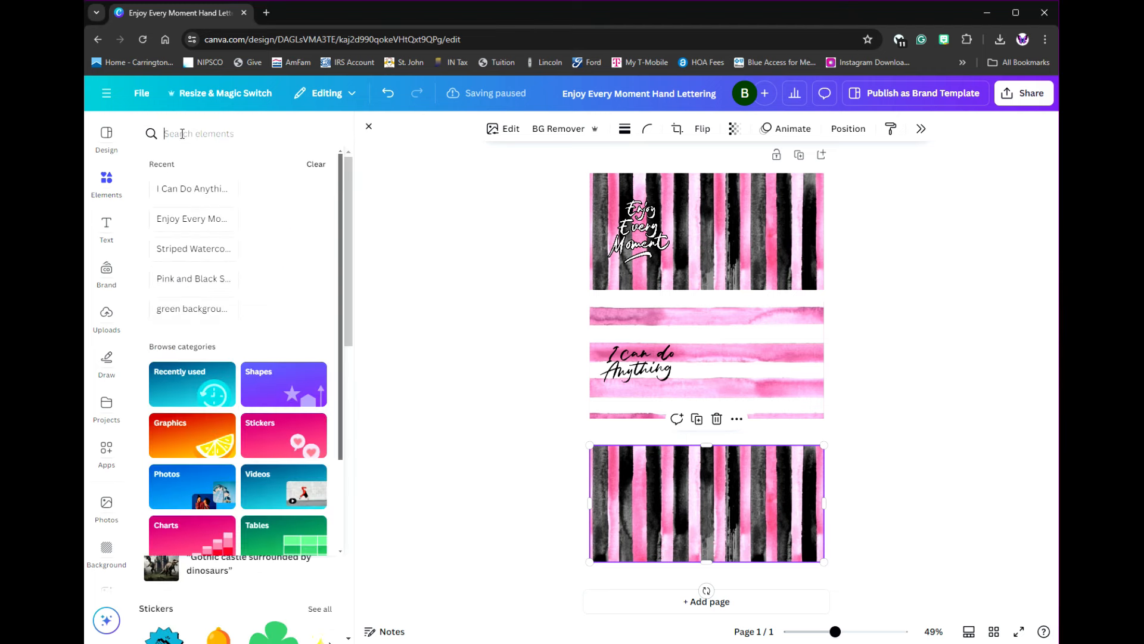
pyautogui.write('Good Vibes Only Lettering')
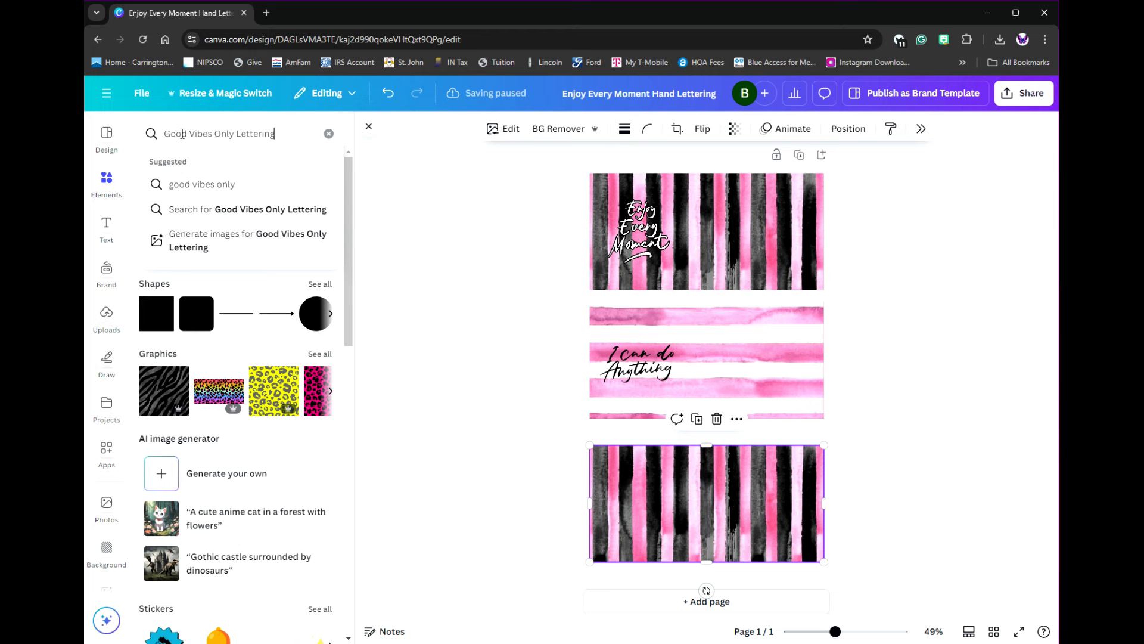
pyautogui.press('Return')
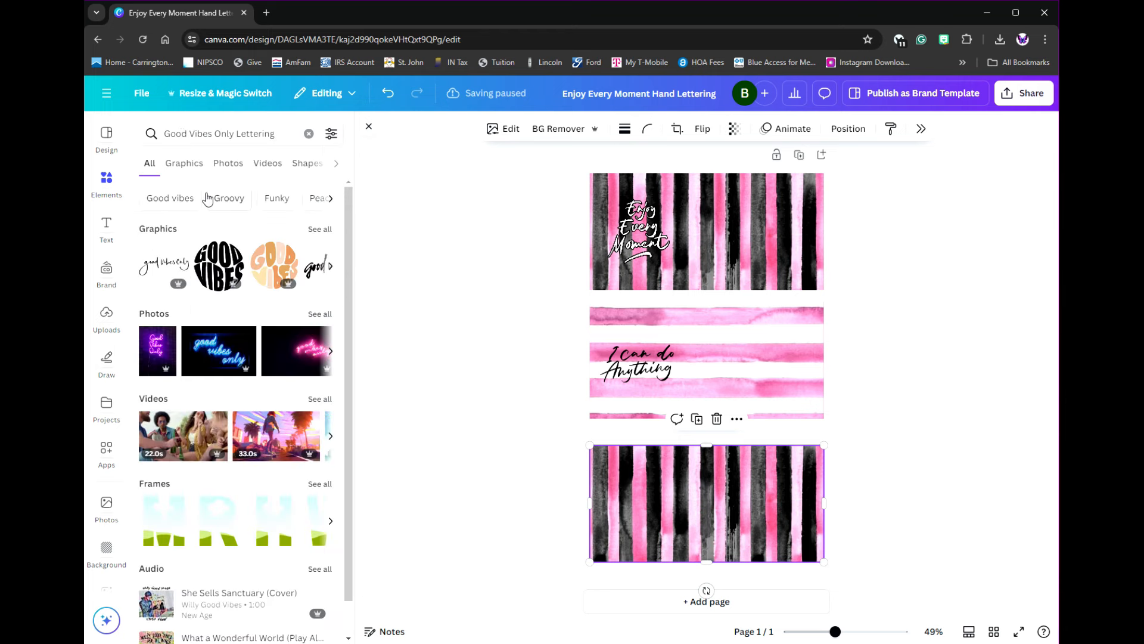
pyautogui.click(321, 230)
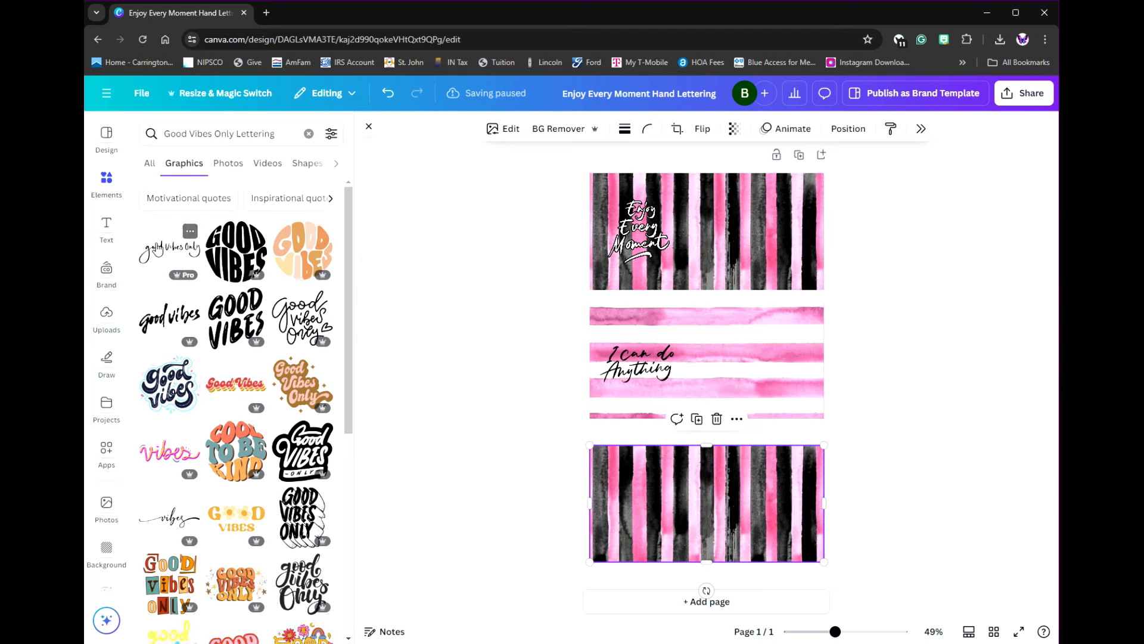
# Step: Place the black handwritten "good vibes only" lettering on the left part of the bottom striped rectangle
pyautogui.moveTo(158, 249); pyautogui.dragTo(652, 520)
pyautogui.click(674, 506)
pyautogui.click(674, 506)
# Step: Check the lettering in the top rectangle and reload the design page in the browser
pyautogui.click(651, 236)
pyautogui.click(737, 249)
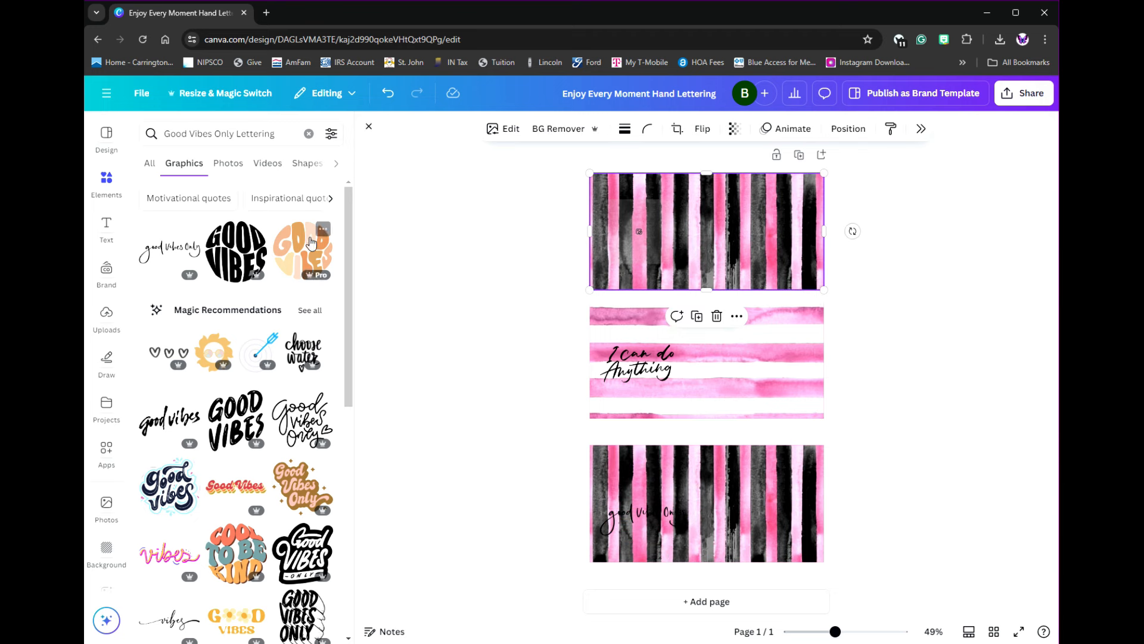
pyautogui.click(143, 41)
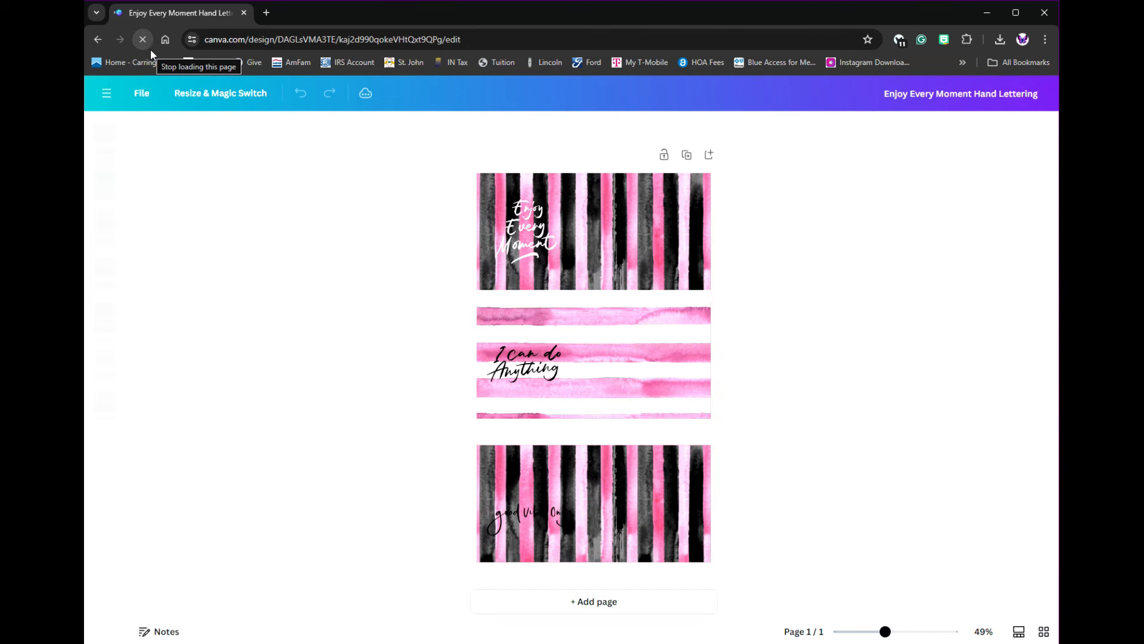
# Step: Recolor the "good vibes only" lettering in the bottom rectangle white
pyautogui.click(548, 517)
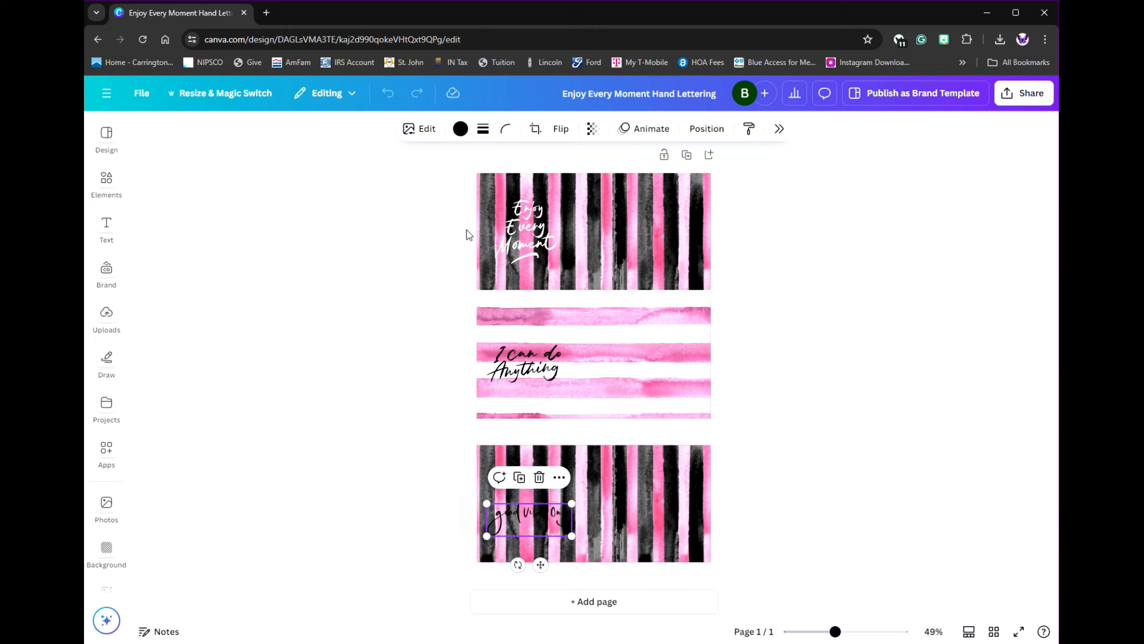
pyautogui.click(463, 130)
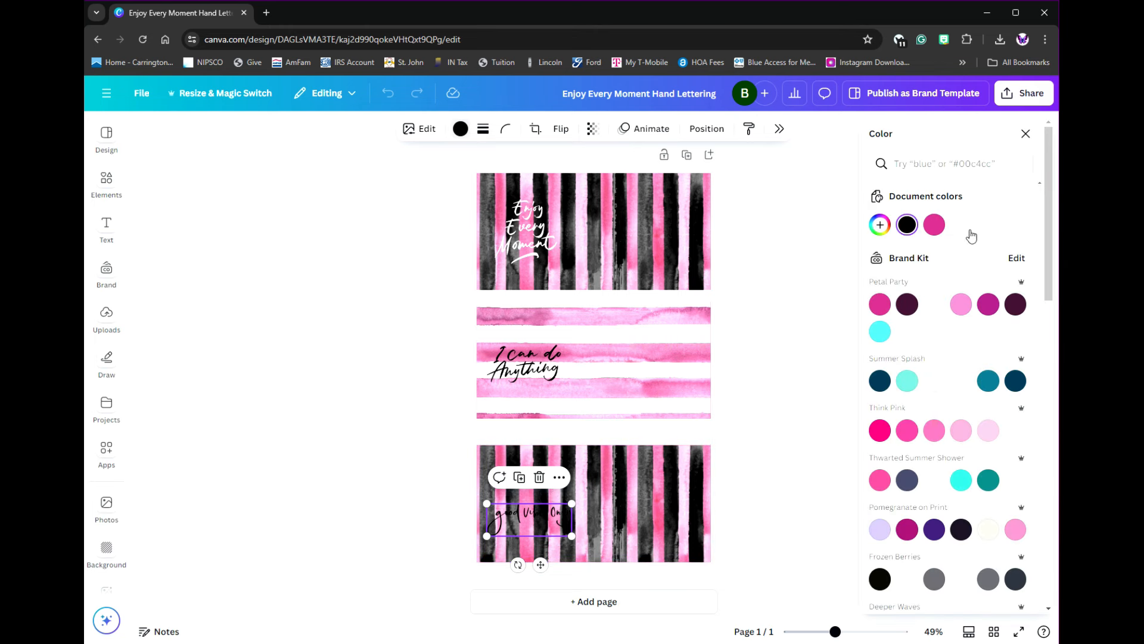
pyautogui.click(961, 224)
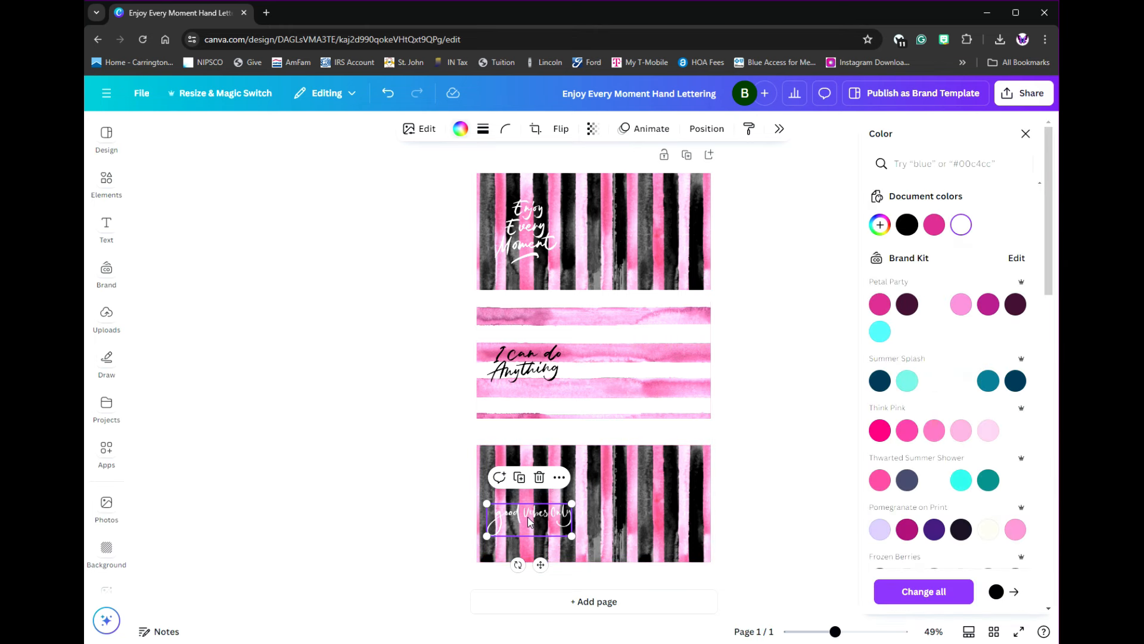
pyautogui.click(1024, 134)
# Step: Apply the Outline shadow effect to the "good vibes only" lettering
pyautogui.click(426, 129)
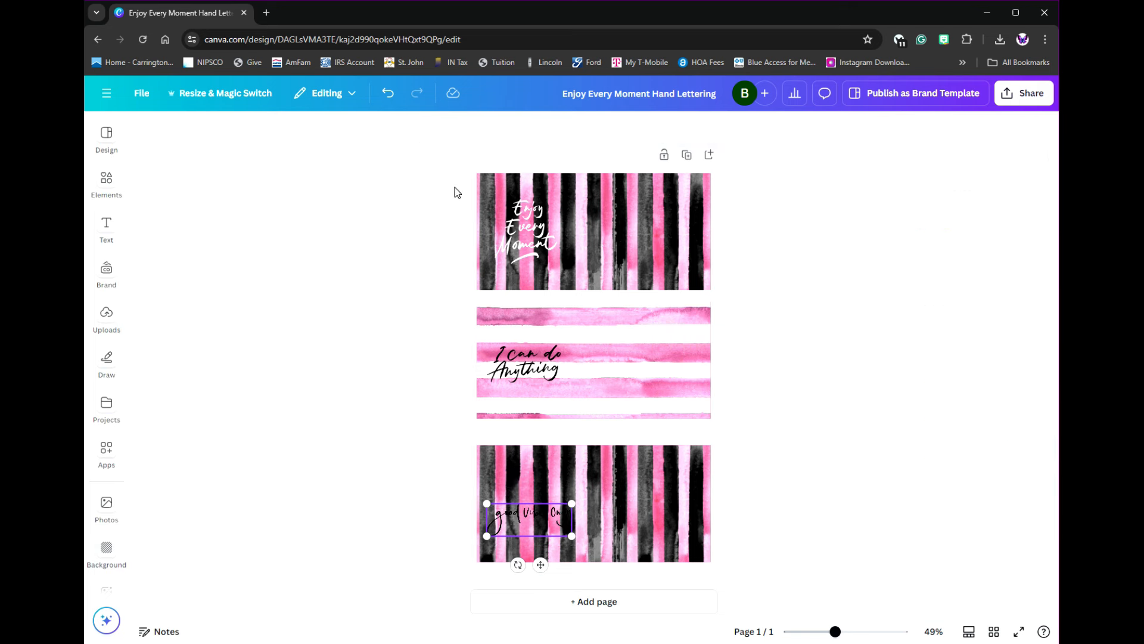
pyautogui.click(890, 566)
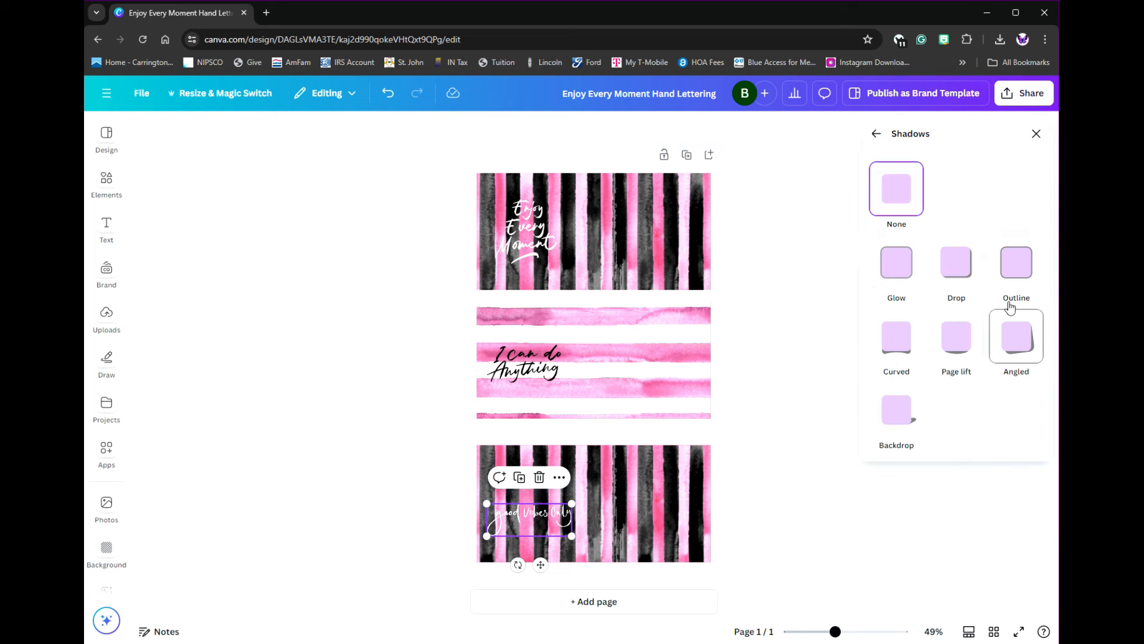
pyautogui.click(1016, 272)
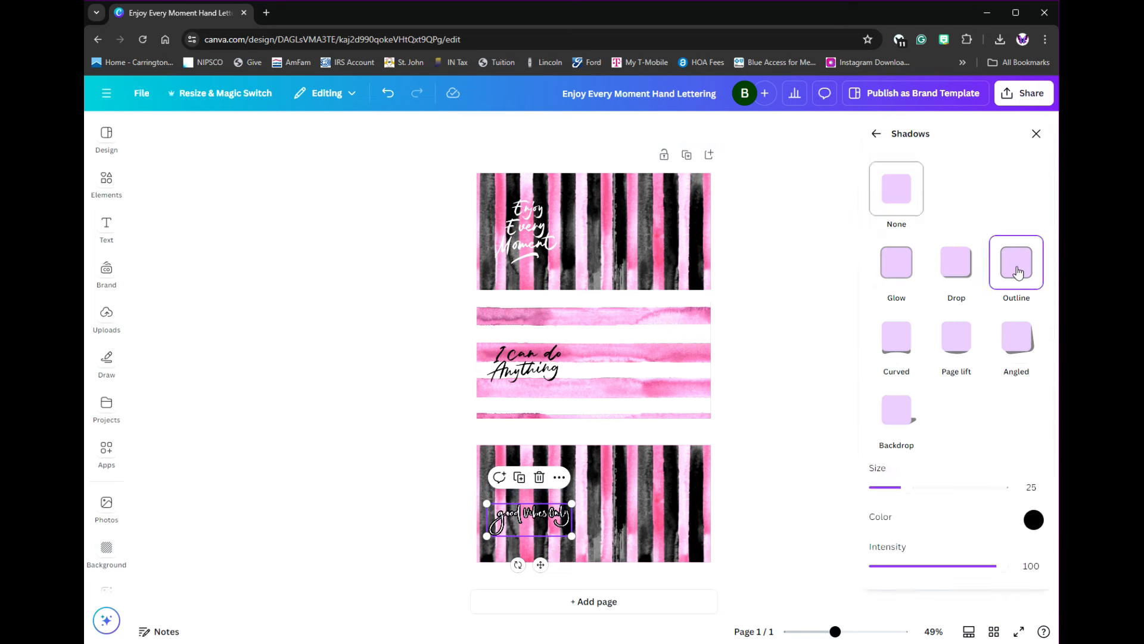
pyautogui.click(1026, 530)
pyautogui.press('Escape')
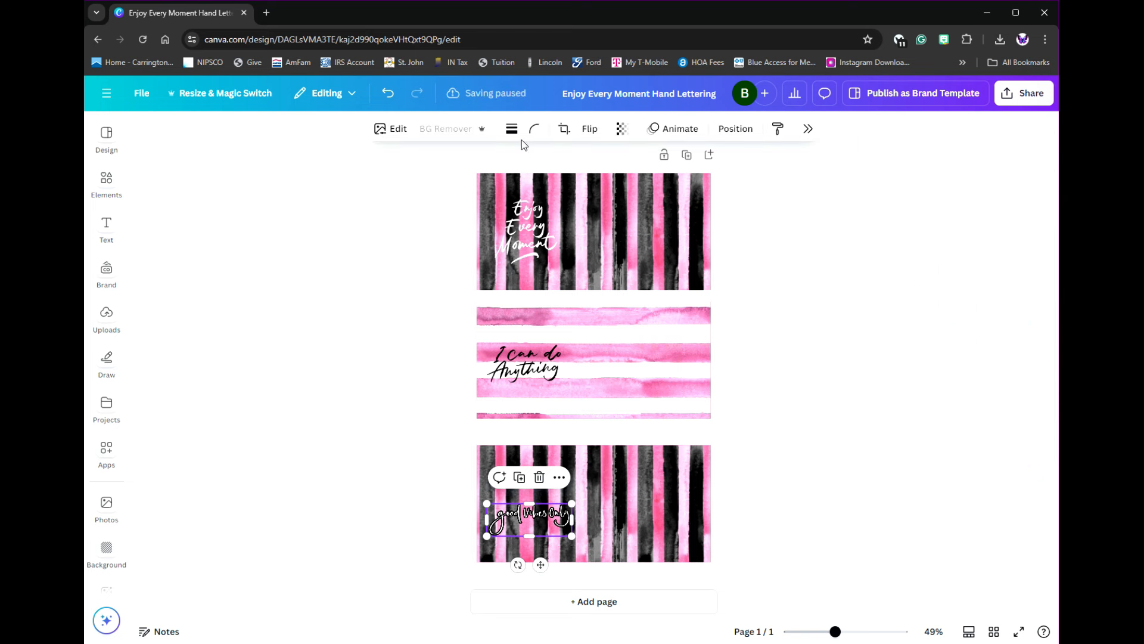
# Step: Reapply the Outline shadow effect to the "Enjoy Every Moment" lettering in the top rectangle
pyautogui.click(517, 234)
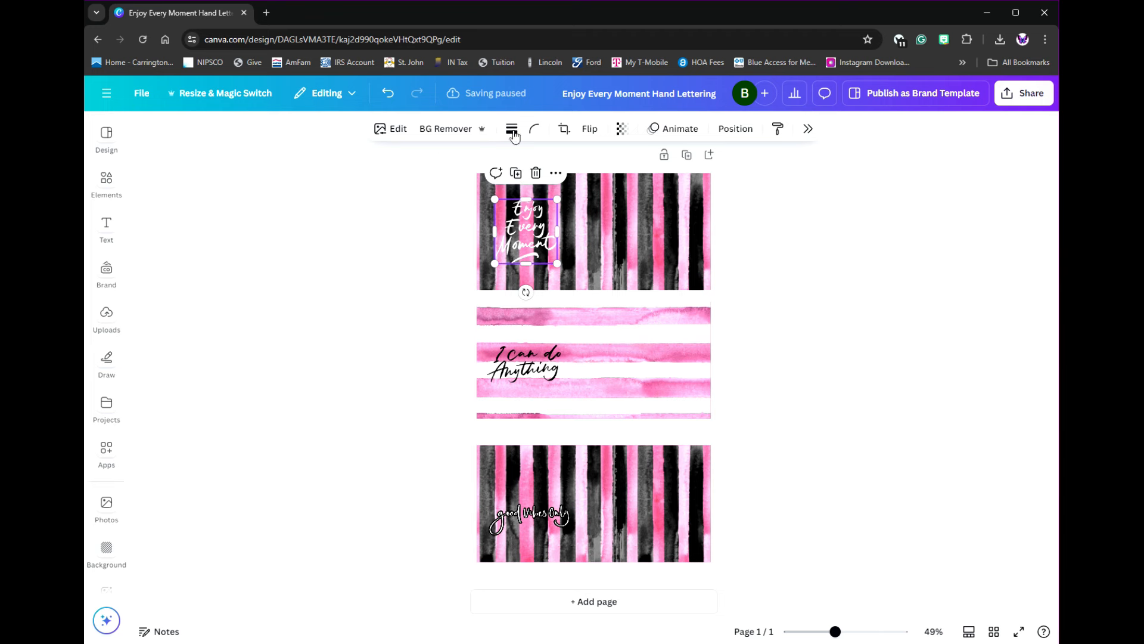
pyautogui.click(399, 131)
pyautogui.click(896, 456)
pyautogui.click(1016, 263)
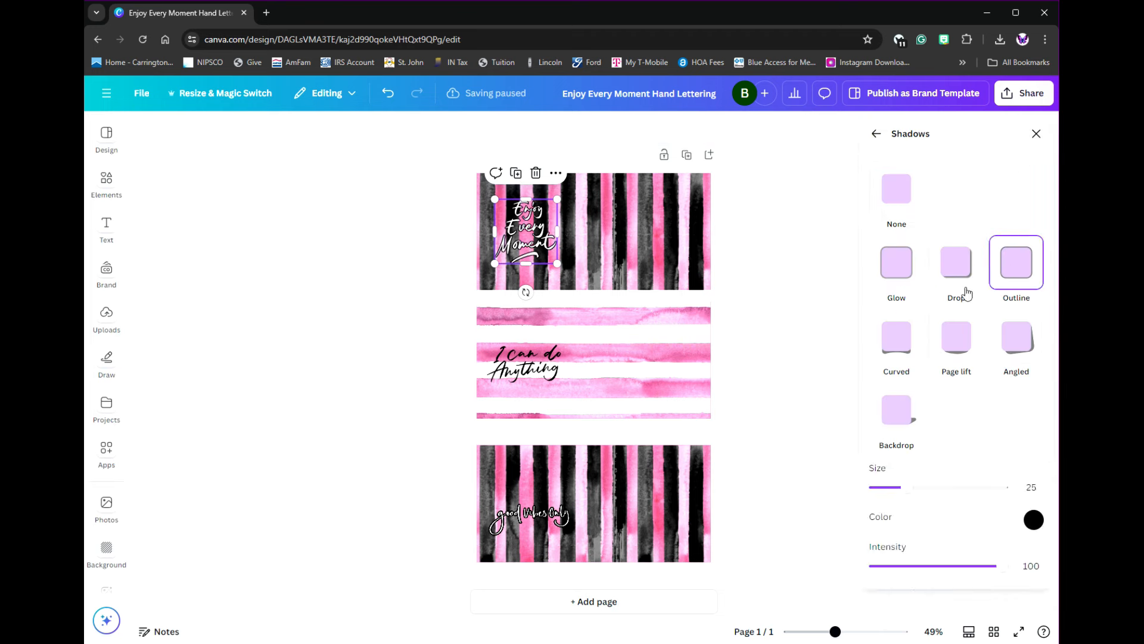
pyautogui.click(772, 434)
# Step: Move the "good vibes only" lettering slightly up and left, and shift the middle pink-striped rectangle slightly down
pyautogui.moveTo(547, 520); pyautogui.dragTo(542, 505)
pyautogui.click(884, 469)
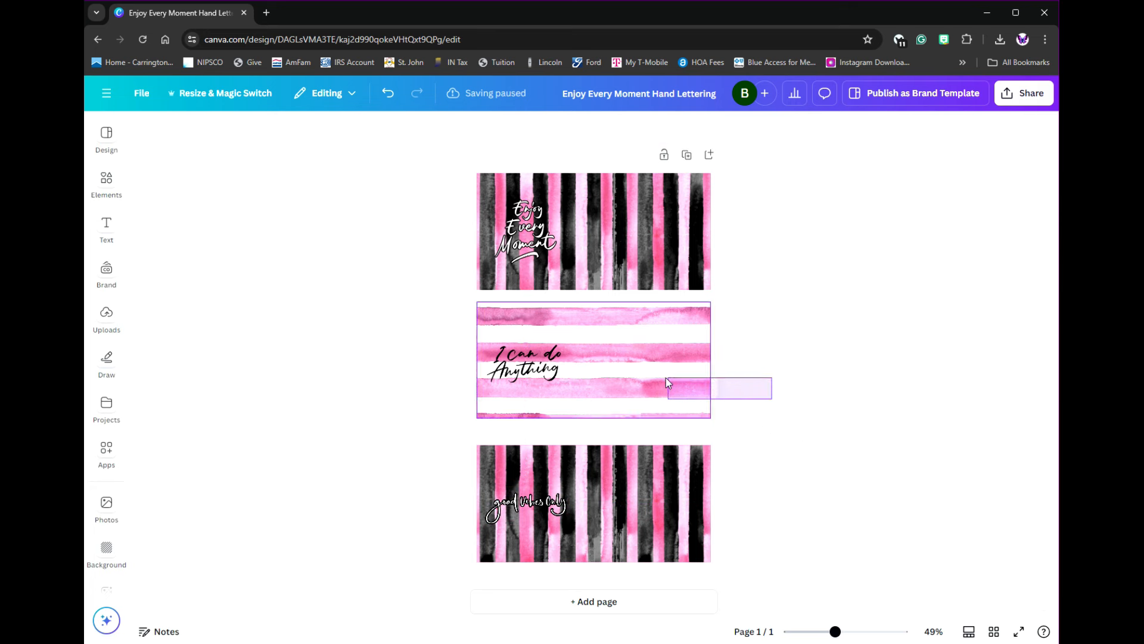
pyautogui.click(647, 358)
pyautogui.moveTo(647, 358); pyautogui.dragTo(647, 362)
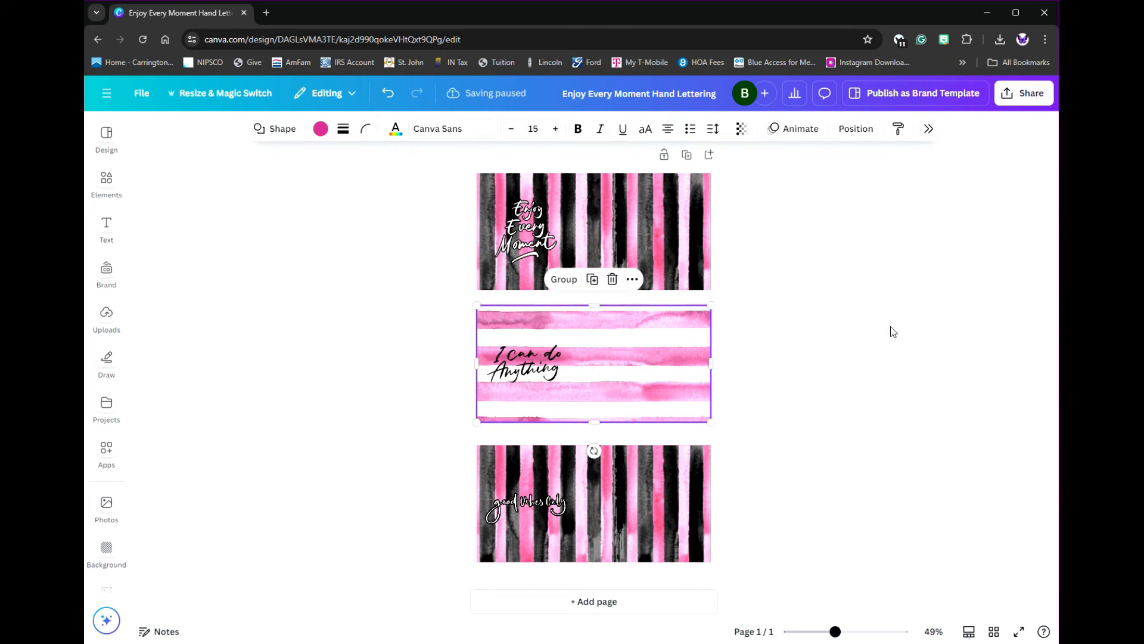
pyautogui.click(890, 326)
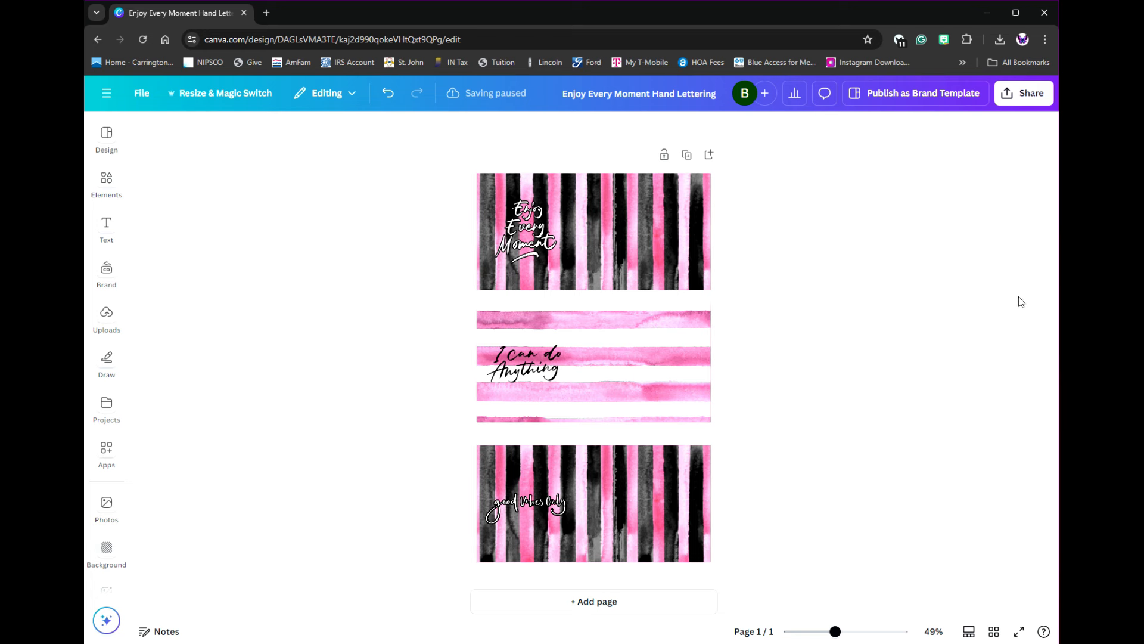
pyautogui.click(527, 503)
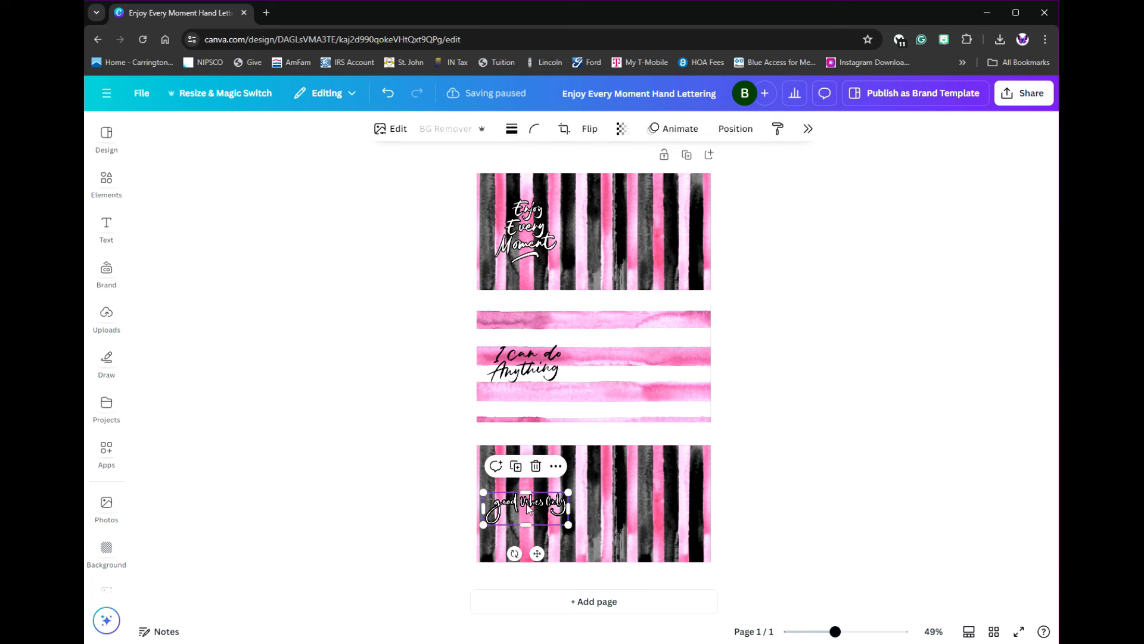
pyautogui.click(846, 388)
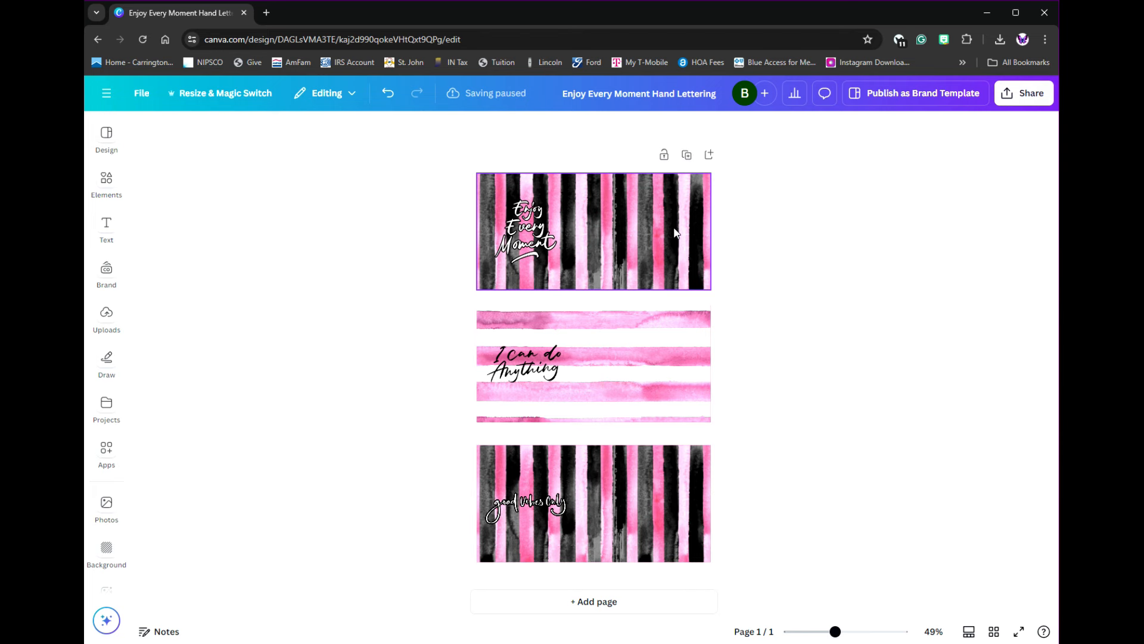
# Step: Search the elements for "Messy Marker Valentine's Day" and show all matching graphics
pyautogui.click(109, 182)
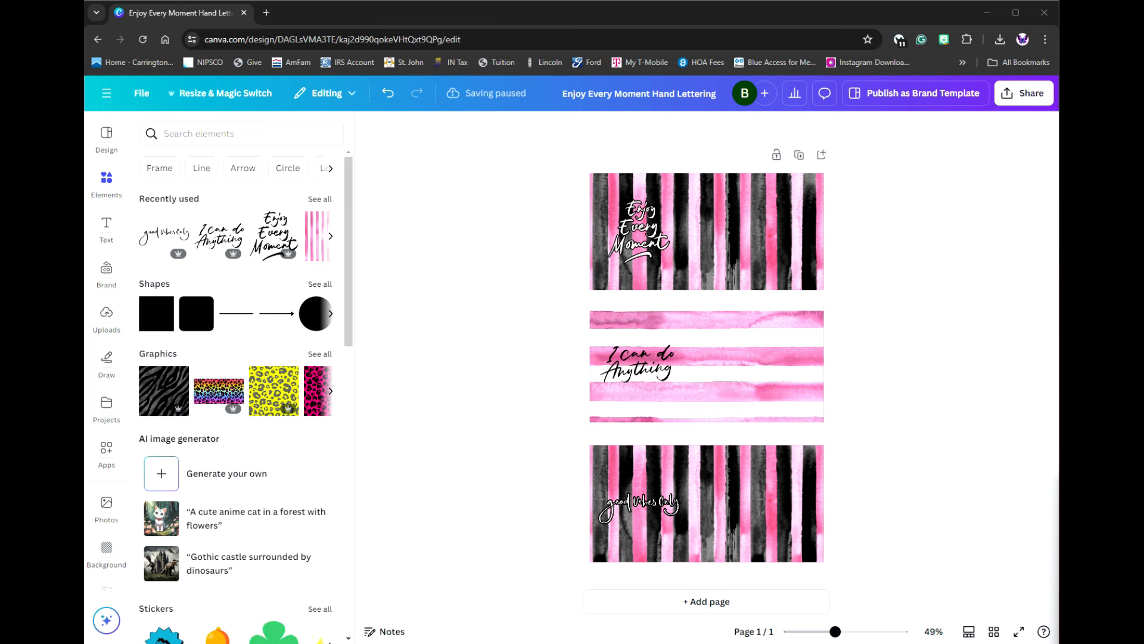
pyautogui.click(211, 131)
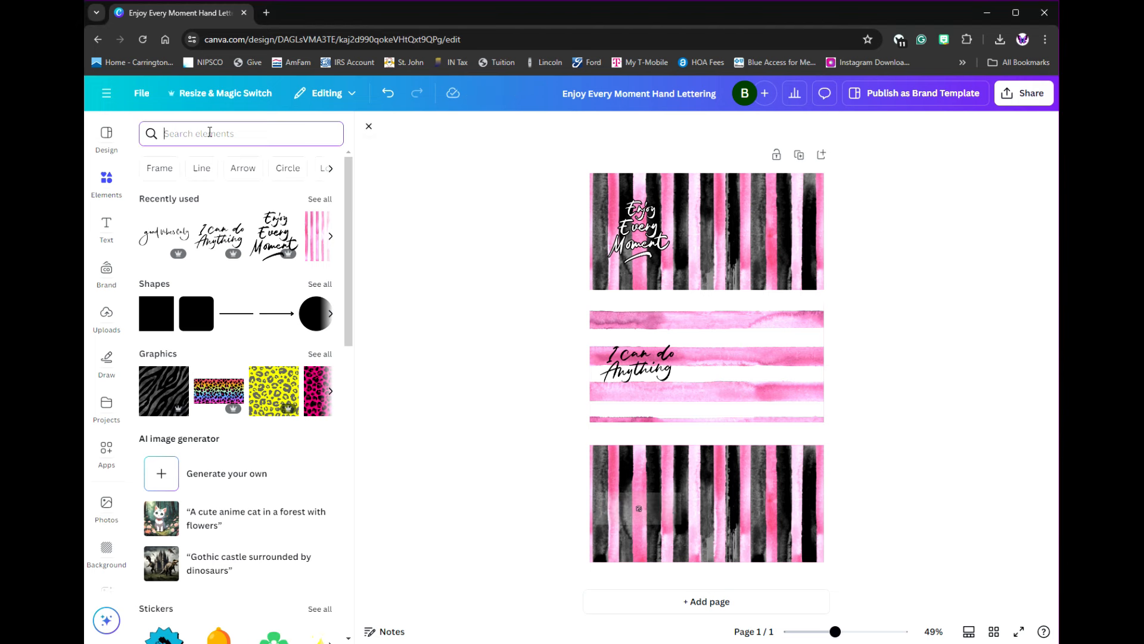
pyautogui.write("Messy Marker Valentine's Day")
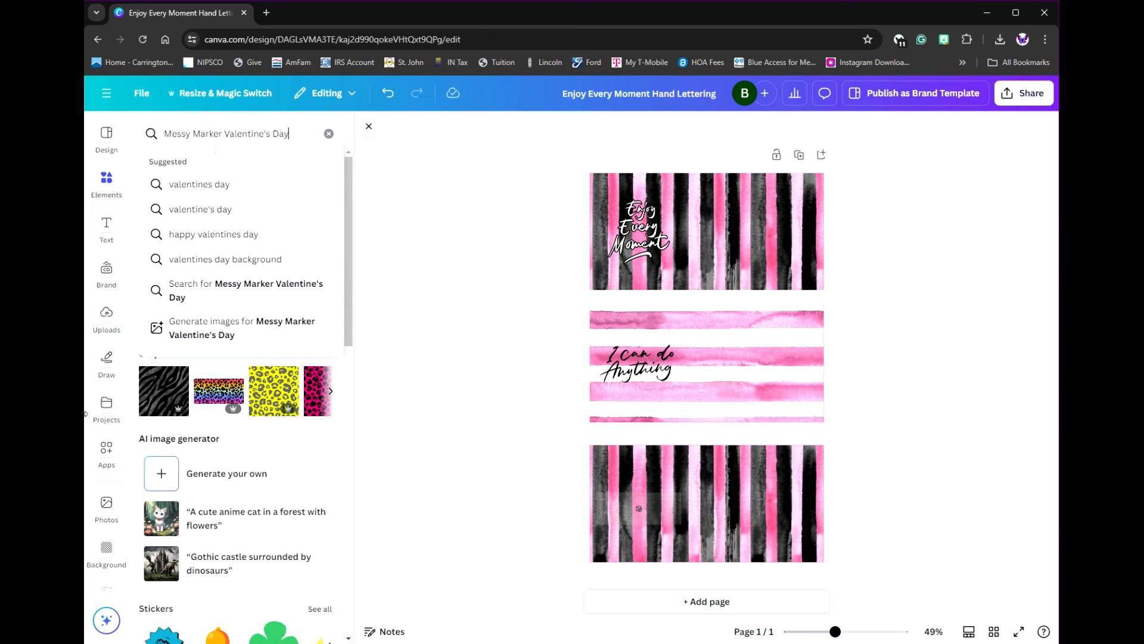
pyautogui.press('Return')
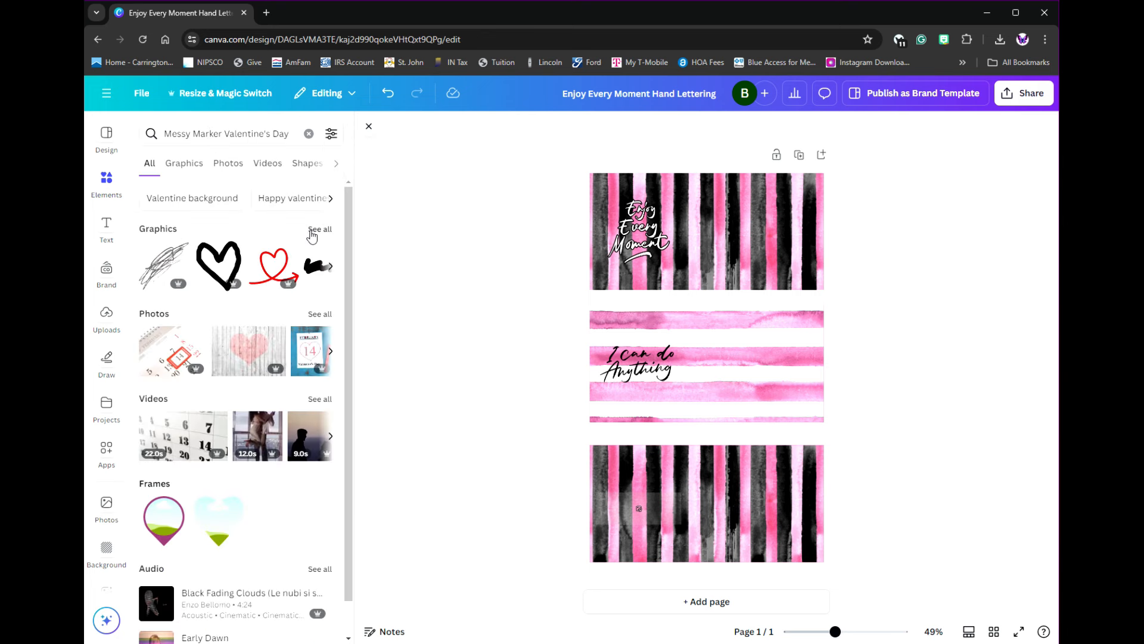
pyautogui.click(322, 231)
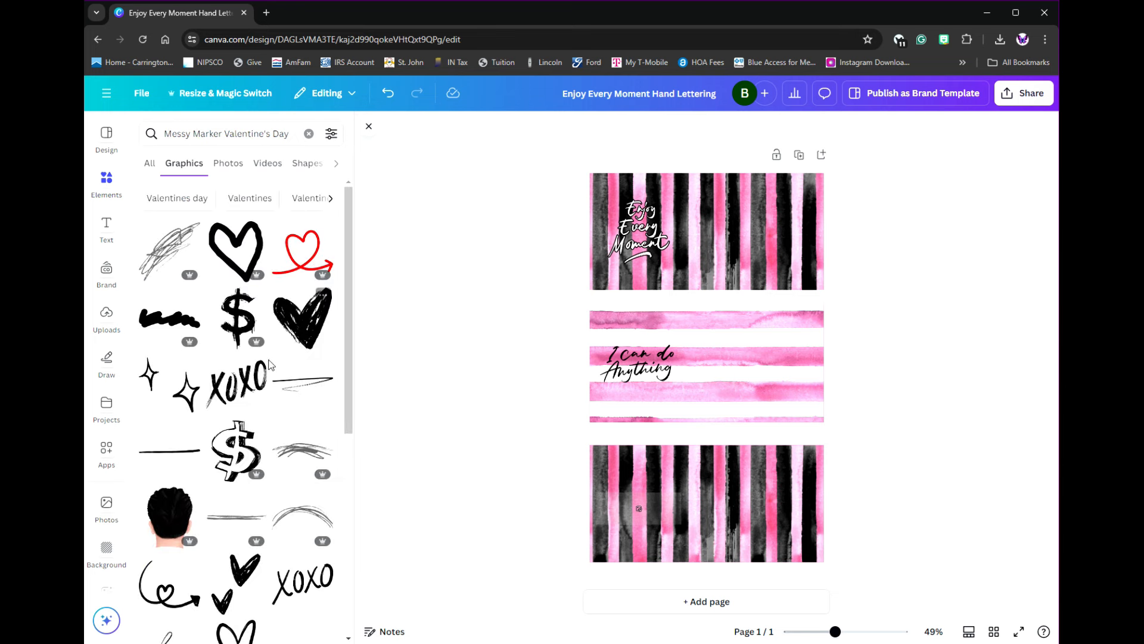
# Step: Add the thin black "XOXO" marker graphic, shrink it, and place it on the right part of the top rectangle
pyautogui.scroll(-1, 243, 398)
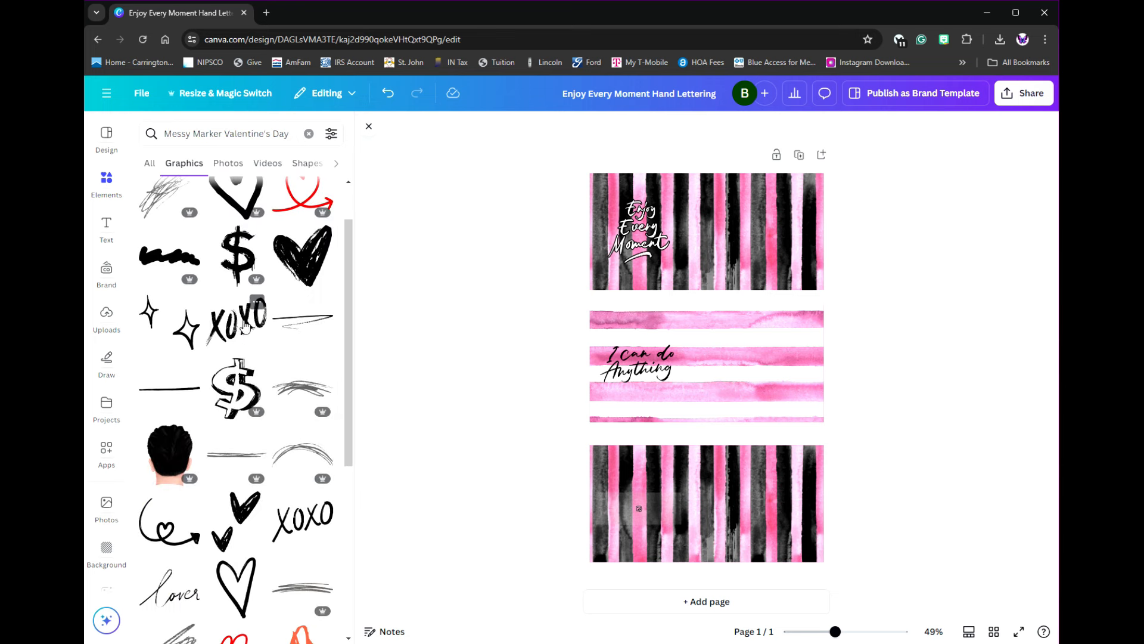
pyautogui.moveTo(835, 632); pyautogui.dragTo(858, 633)
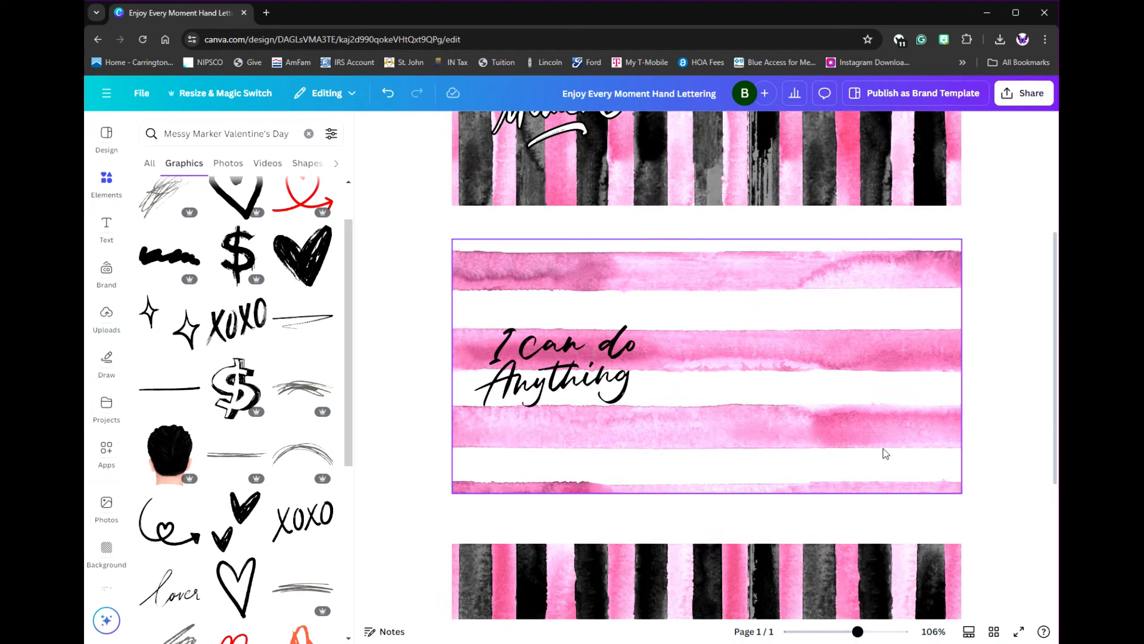
pyautogui.scroll(3, 882, 465)
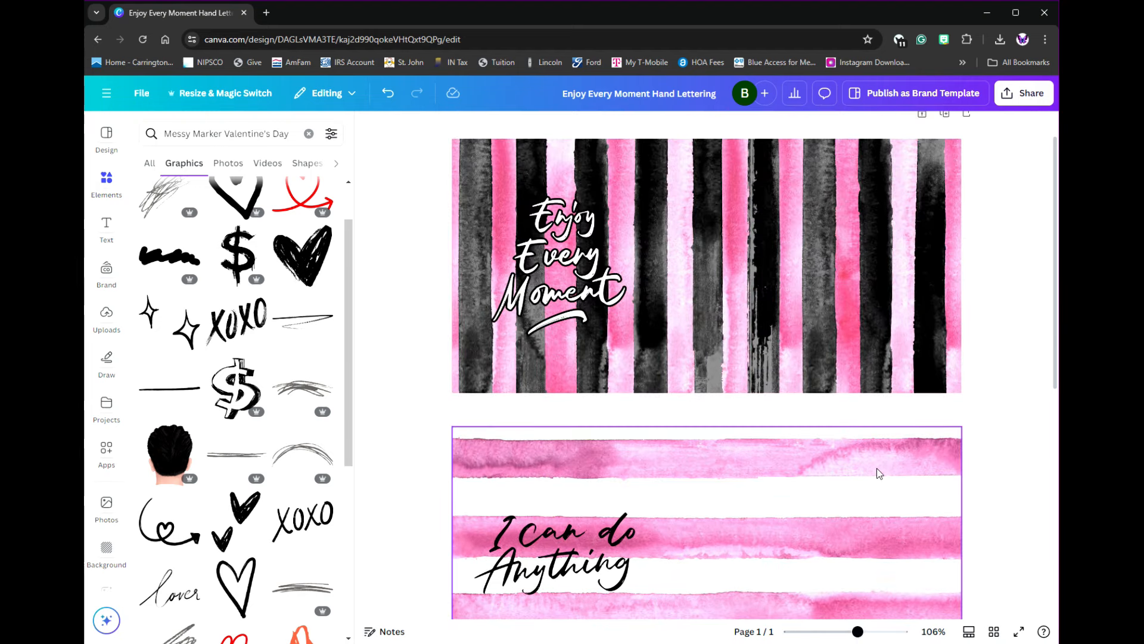
pyautogui.click(302, 528)
pyautogui.moveTo(695, 564); pyautogui.dragTo(805, 290)
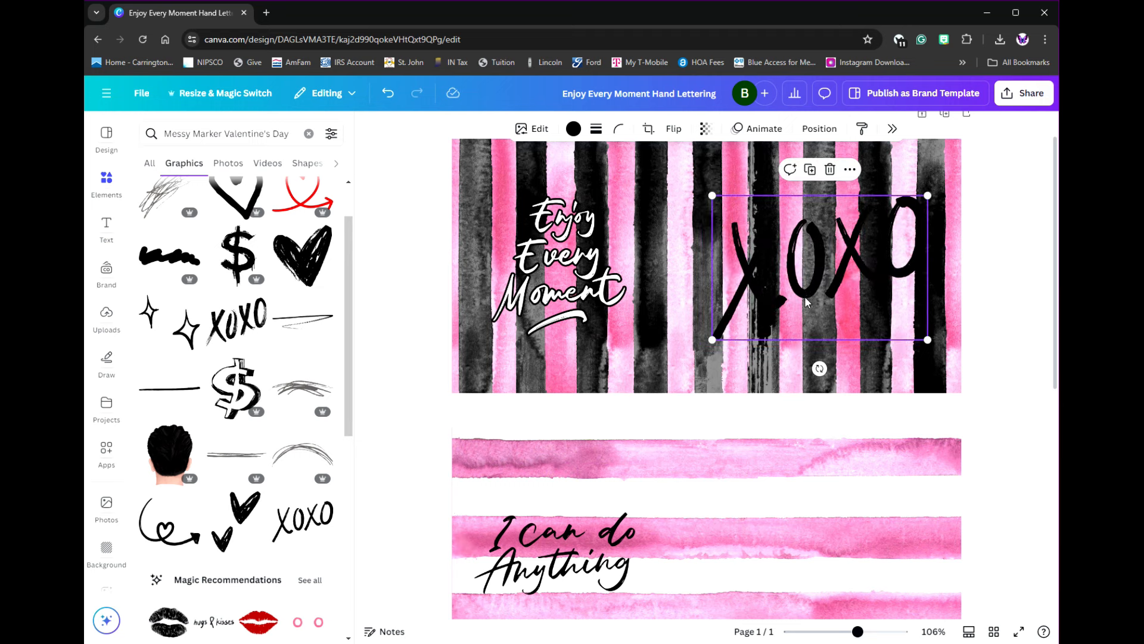
pyautogui.moveTo(928, 340); pyautogui.dragTo(852, 289)
pyautogui.moveTo(782, 243); pyautogui.dragTo(852, 266)
pyautogui.moveTo(928, 316); pyautogui.dragTo(910, 302)
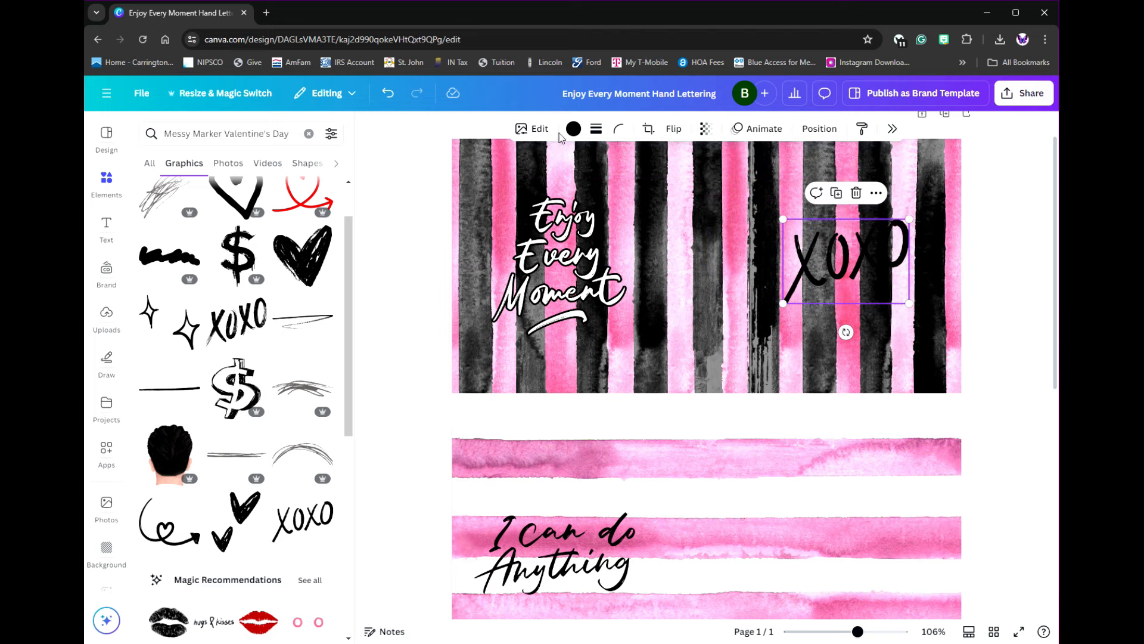
# Step: Recolor the "XOXO" graphic white and apply the Outline shadow effect to it
pyautogui.click(573, 129)
pyautogui.click(962, 225)
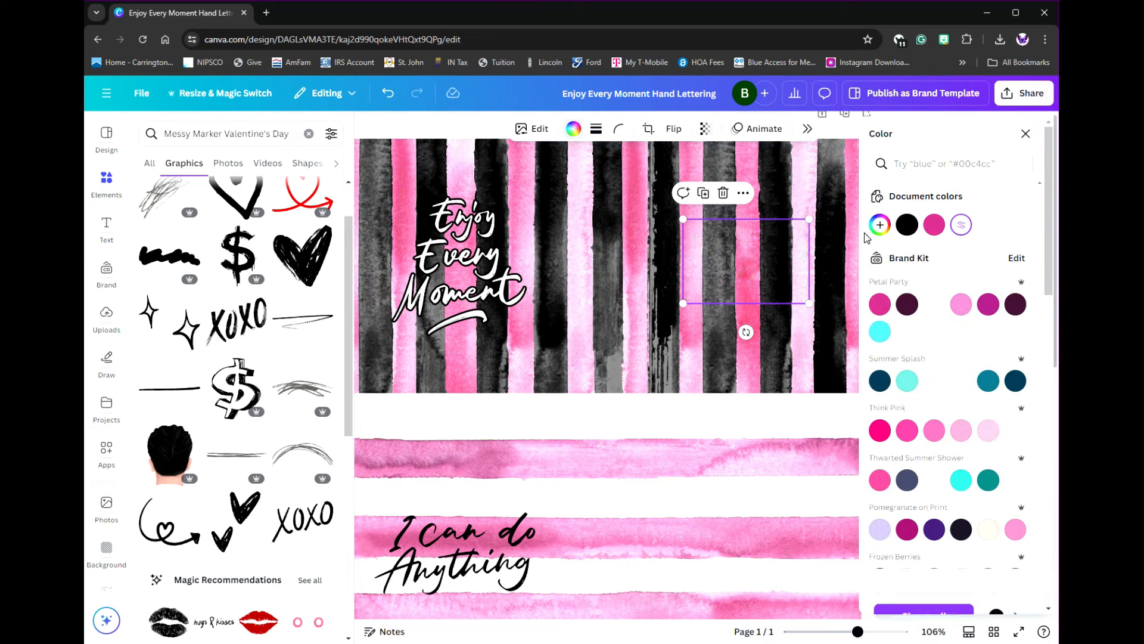
pyautogui.click(535, 129)
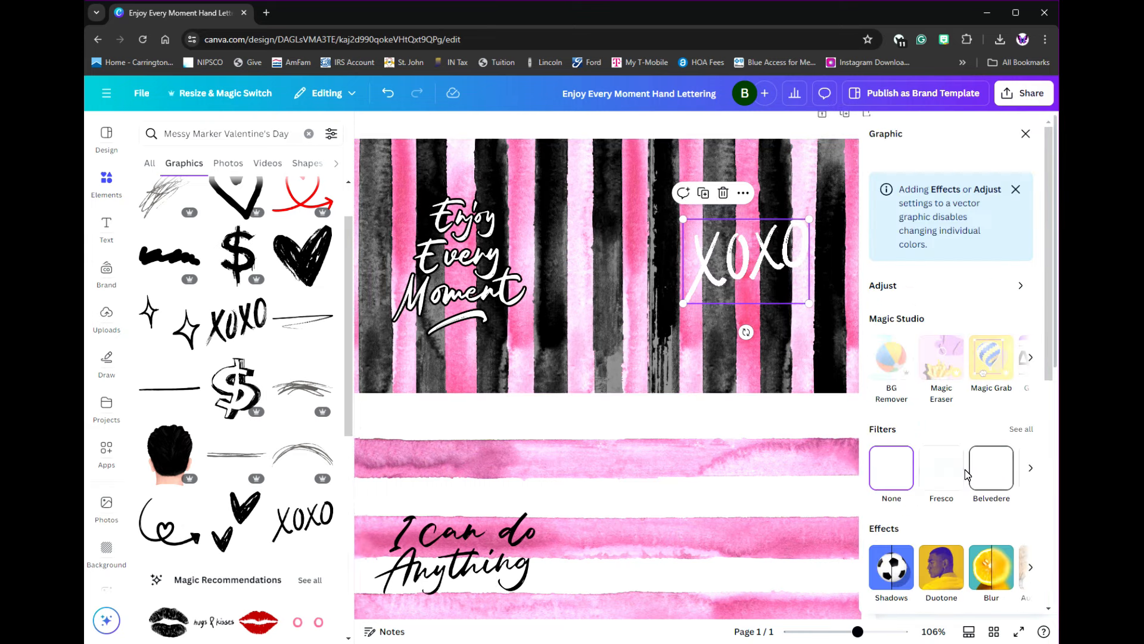
pyautogui.click(892, 572)
pyautogui.click(1016, 273)
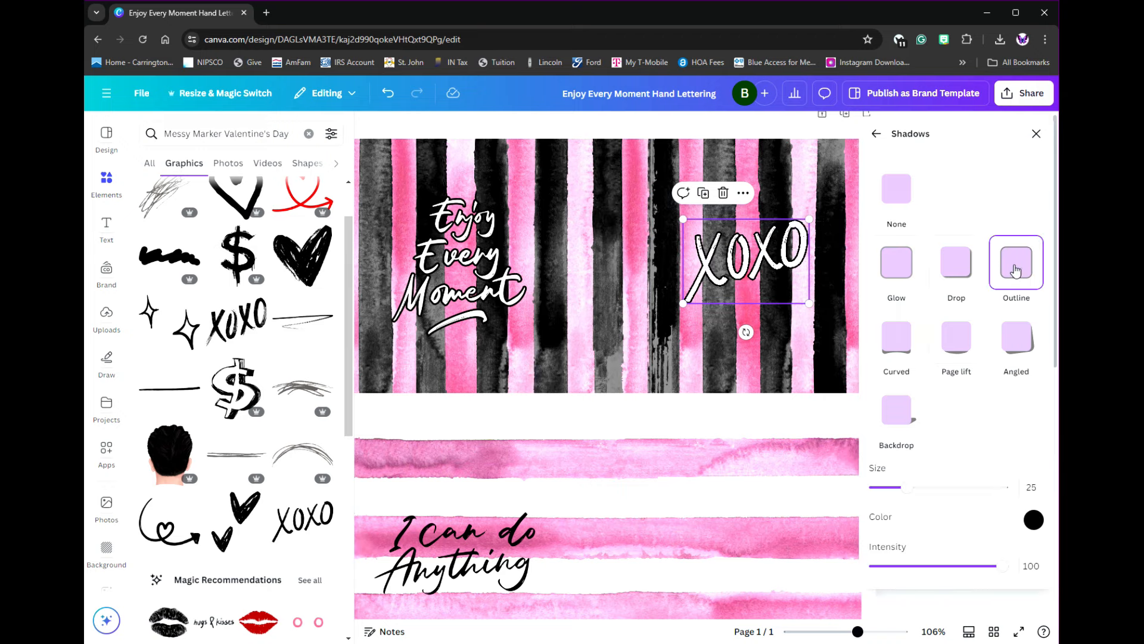
pyautogui.click(795, 359)
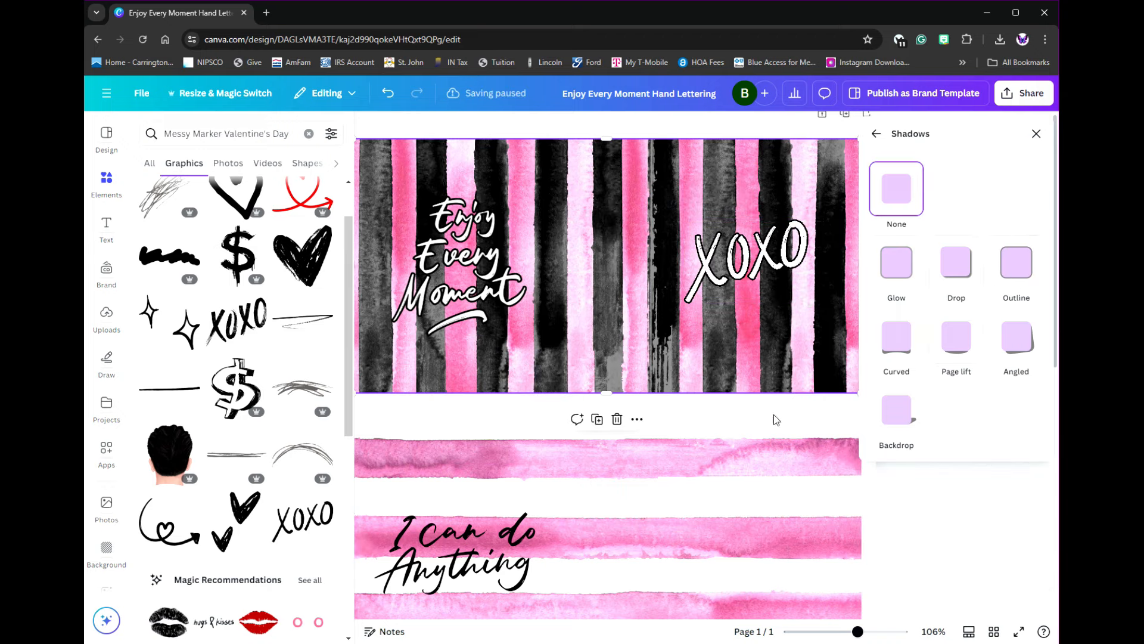
pyautogui.scroll(-1, 743, 516)
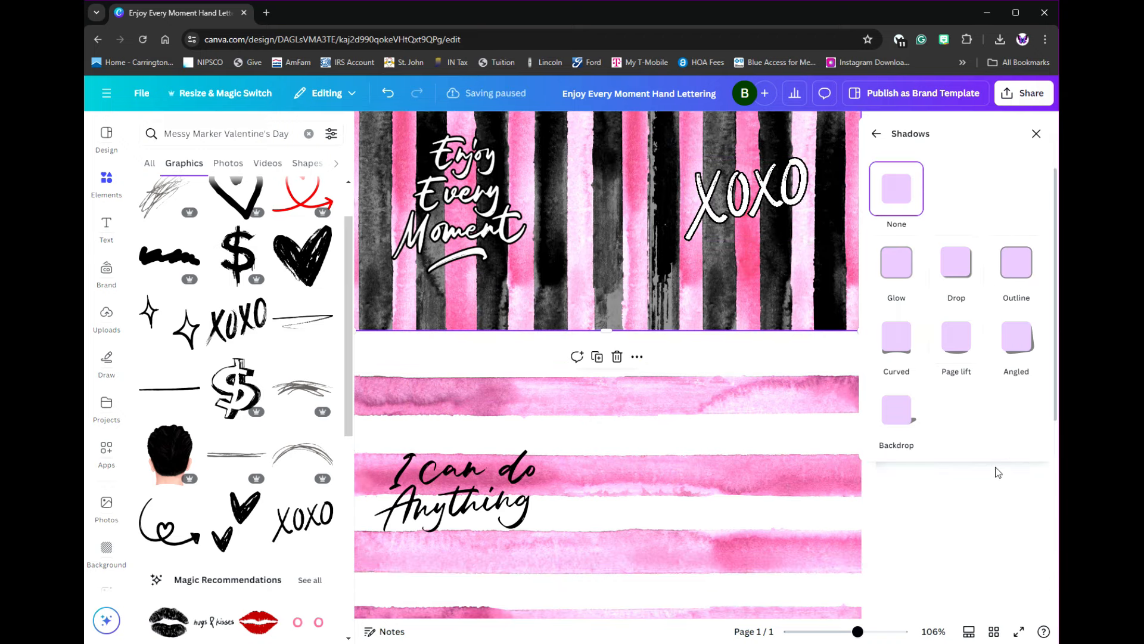
# Step: Search the elements for "Human Lips Illustration" and show all matching graphics
pyautogui.click(733, 500)
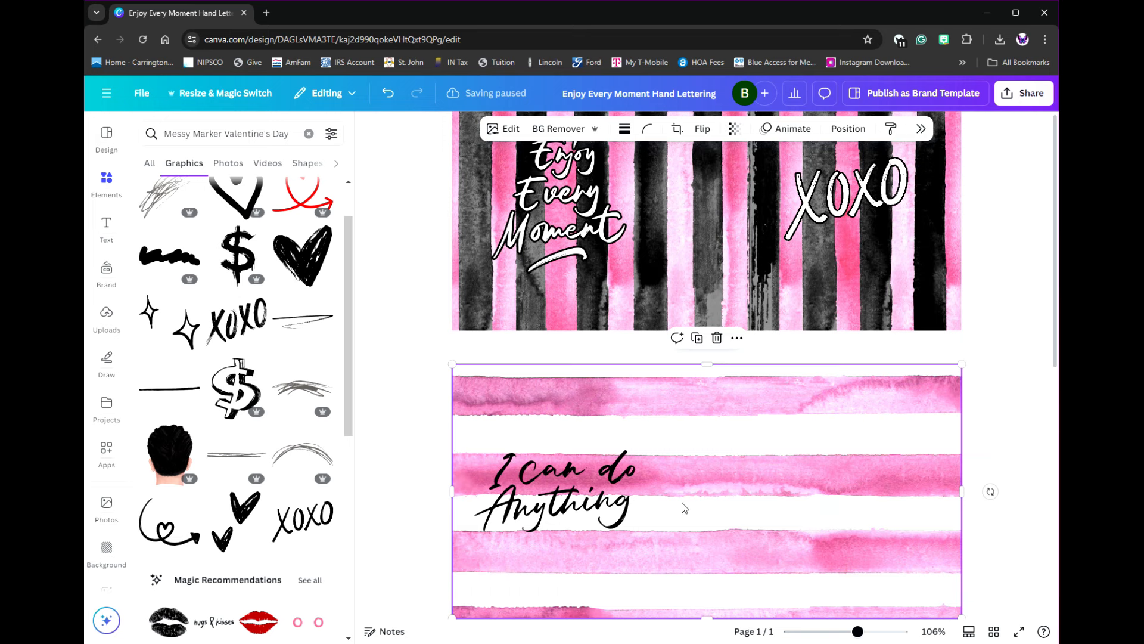
pyautogui.scroll(-1, 685, 505)
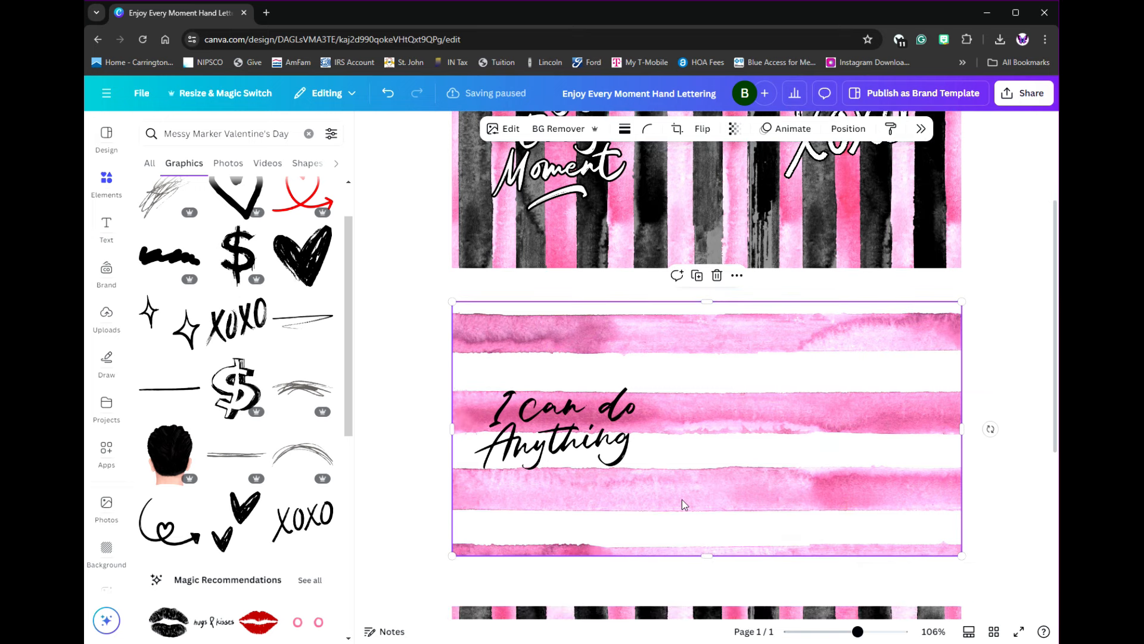
pyautogui.scroll(-1, 685, 506)
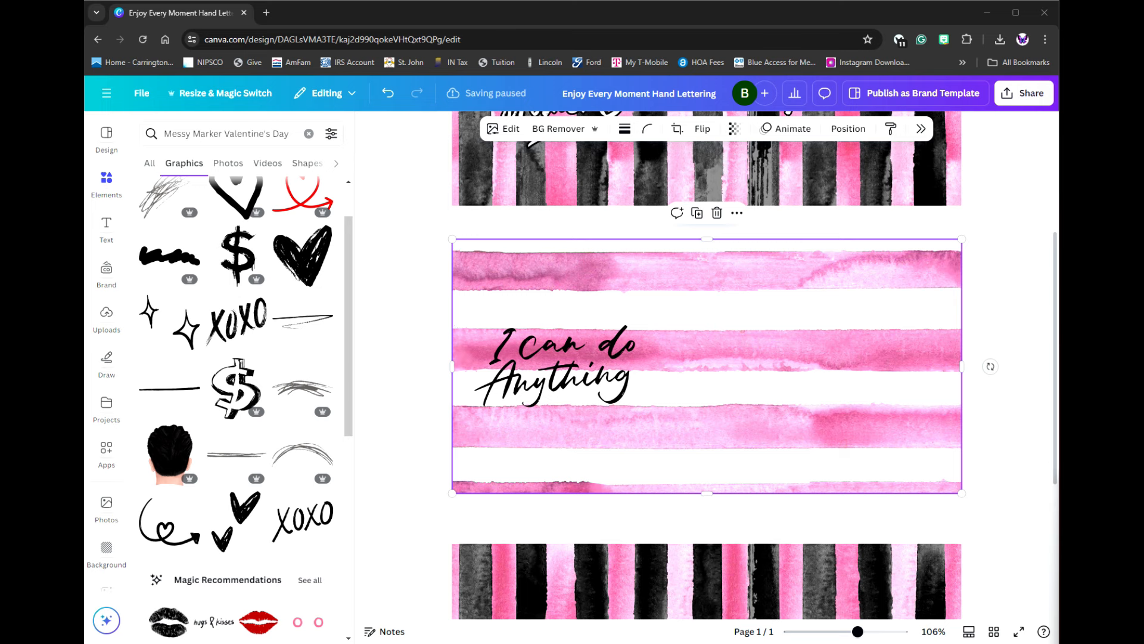
pyautogui.click(309, 133)
pyautogui.write('Human Lips Illustration')
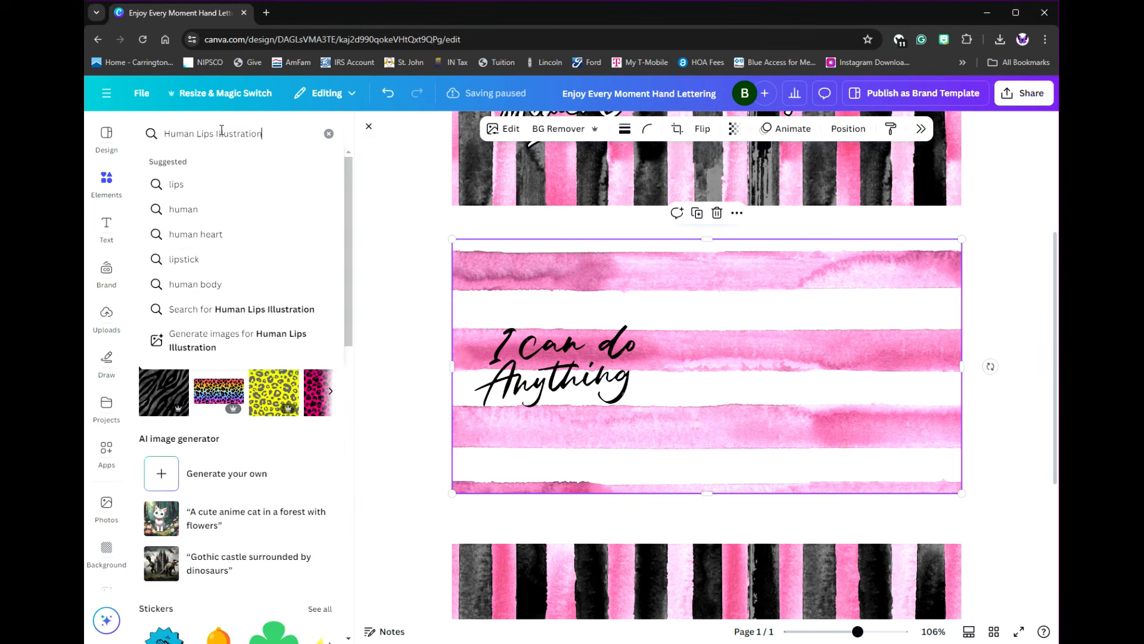
pyautogui.press('Return')
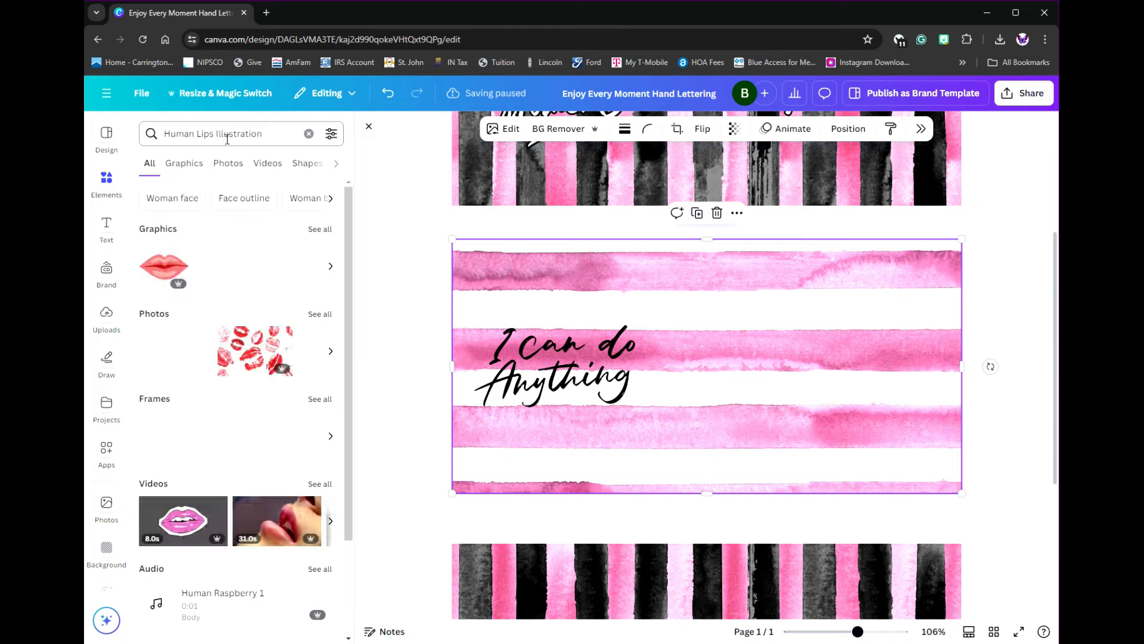
pyautogui.click(320, 230)
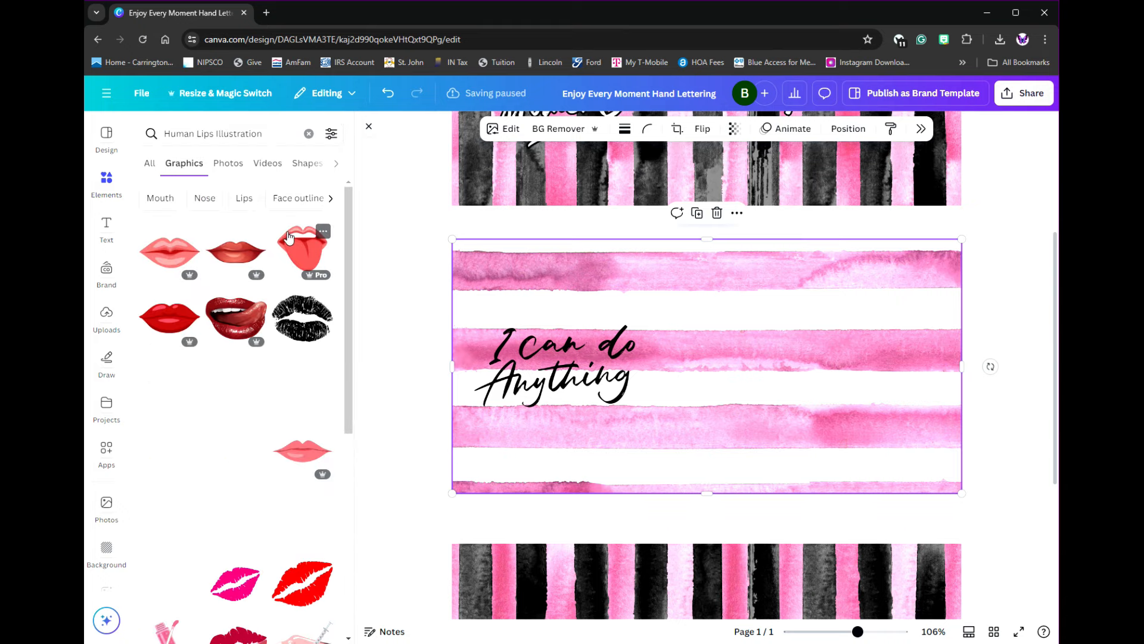
# Step: Add the black lip-print graphic, shrink it, and place it on the right part of the middle pink-striped rectangle
pyautogui.click(292, 323)
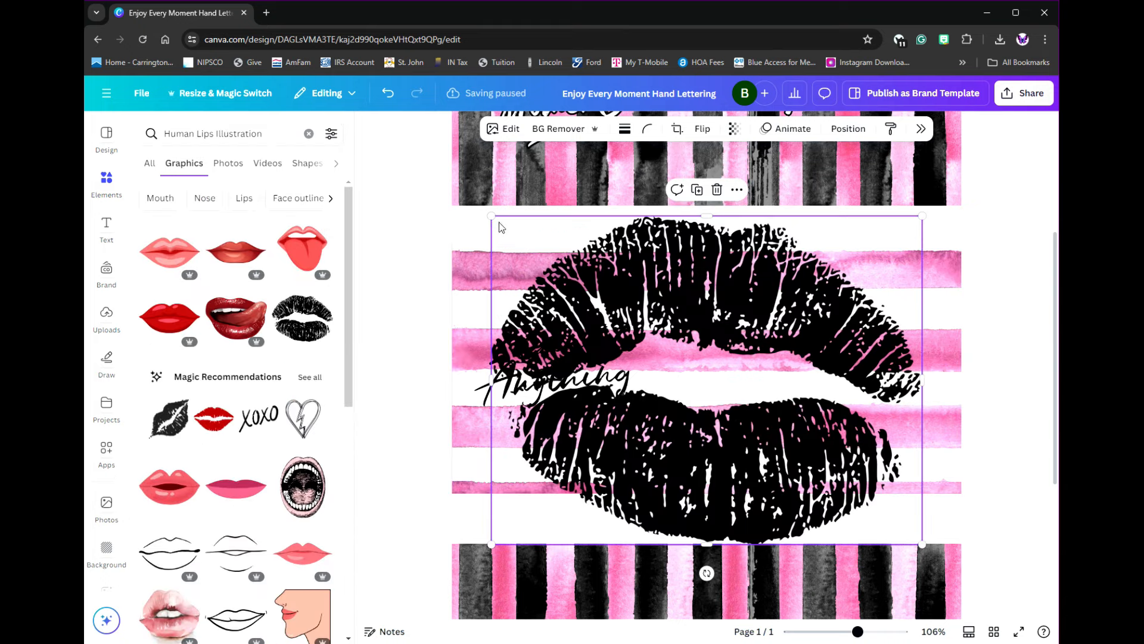
pyautogui.moveTo(492, 217); pyautogui.dragTo(834, 479)
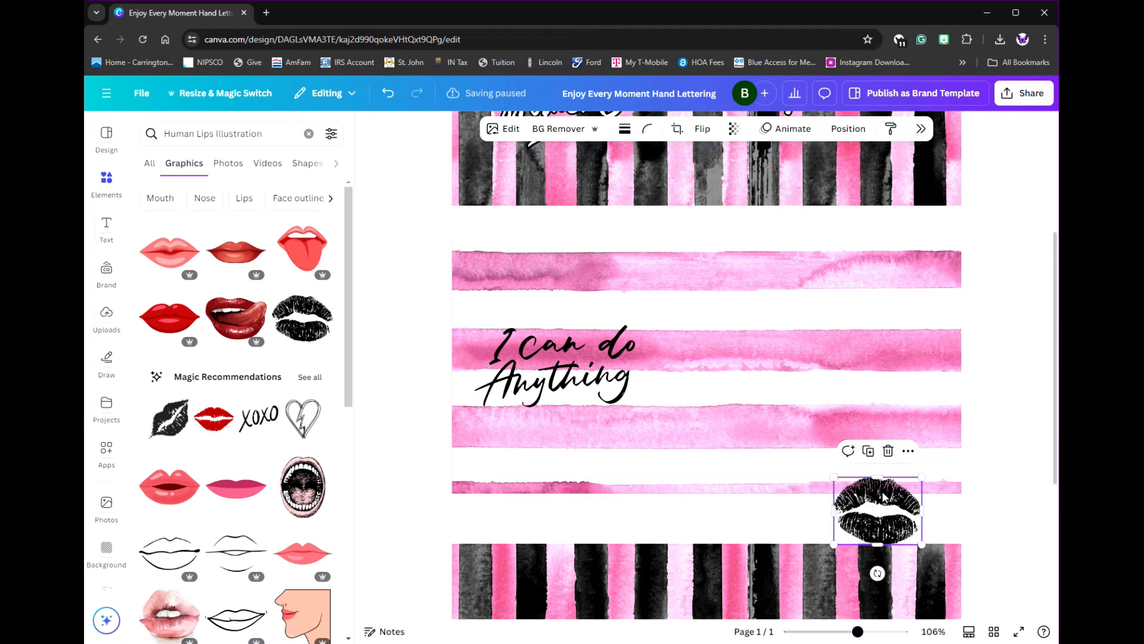
pyautogui.moveTo(873, 522); pyautogui.dragTo(864, 373)
# Step: Duplicate the white outlined "XOXO" graphic and place the copy on the right part of the bottom rectangle
pyautogui.scroll(-2, 919, 387)
pyautogui.scroll(6, 919, 386)
pyautogui.click(847, 298)
pyautogui.click(837, 236)
pyautogui.scroll(-2, 837, 238)
pyautogui.scroll(-6, 834, 358)
pyautogui.moveTo(834, 324); pyautogui.dragTo(858, 449)
# Step: Select the "good vibes only" lettering and reload the design page, accepting the reload
pyautogui.click(481, 455)
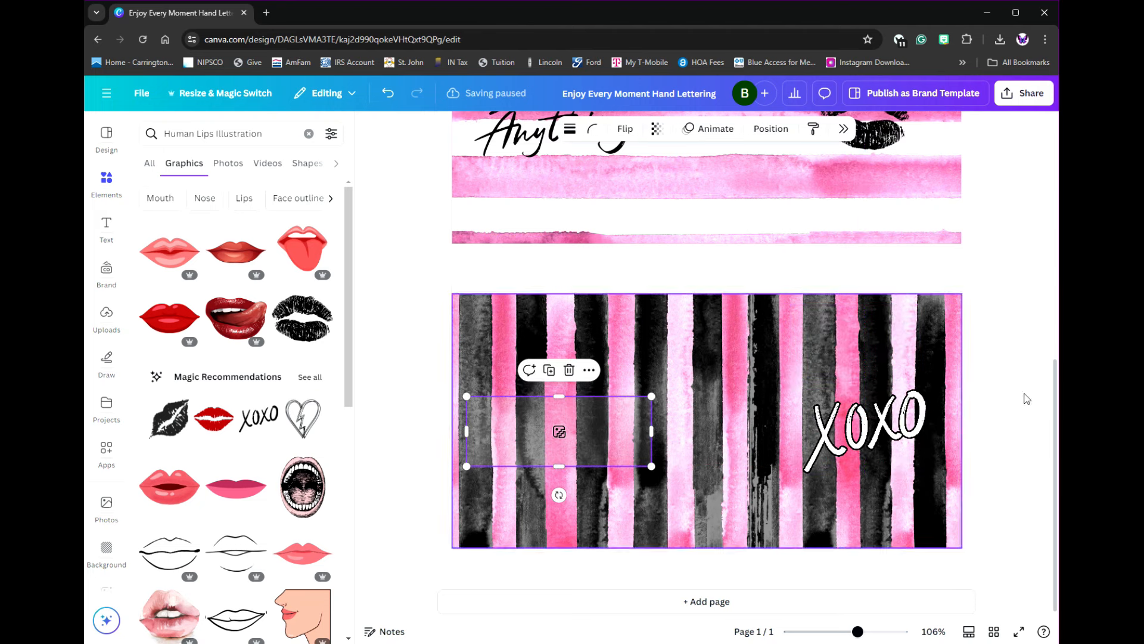
pyautogui.click(142, 40)
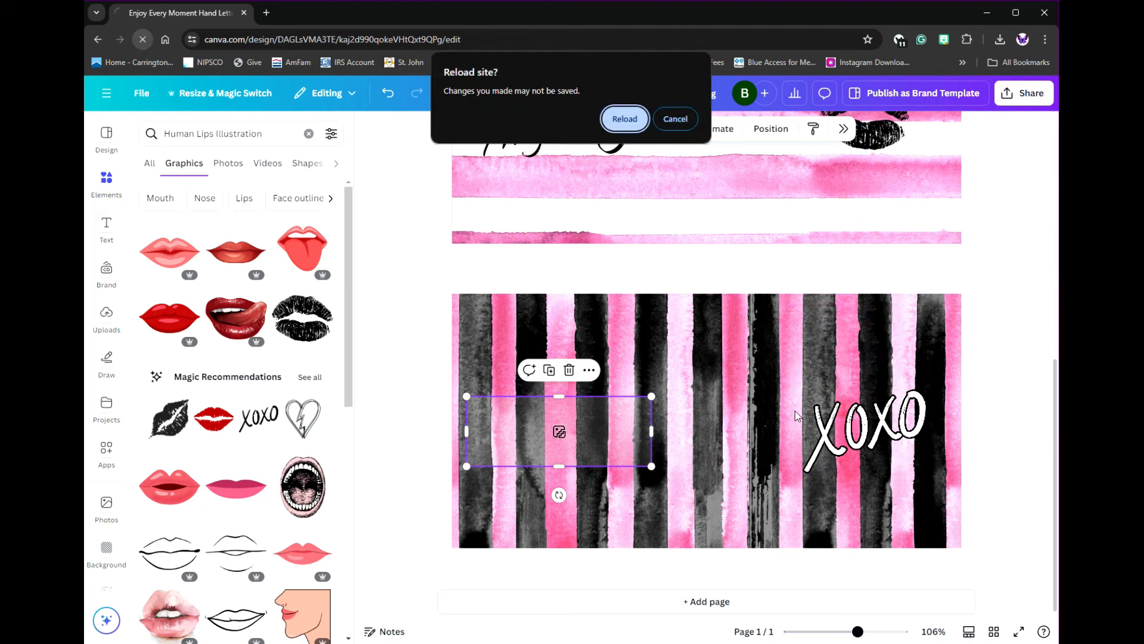
pyautogui.click(609, 126)
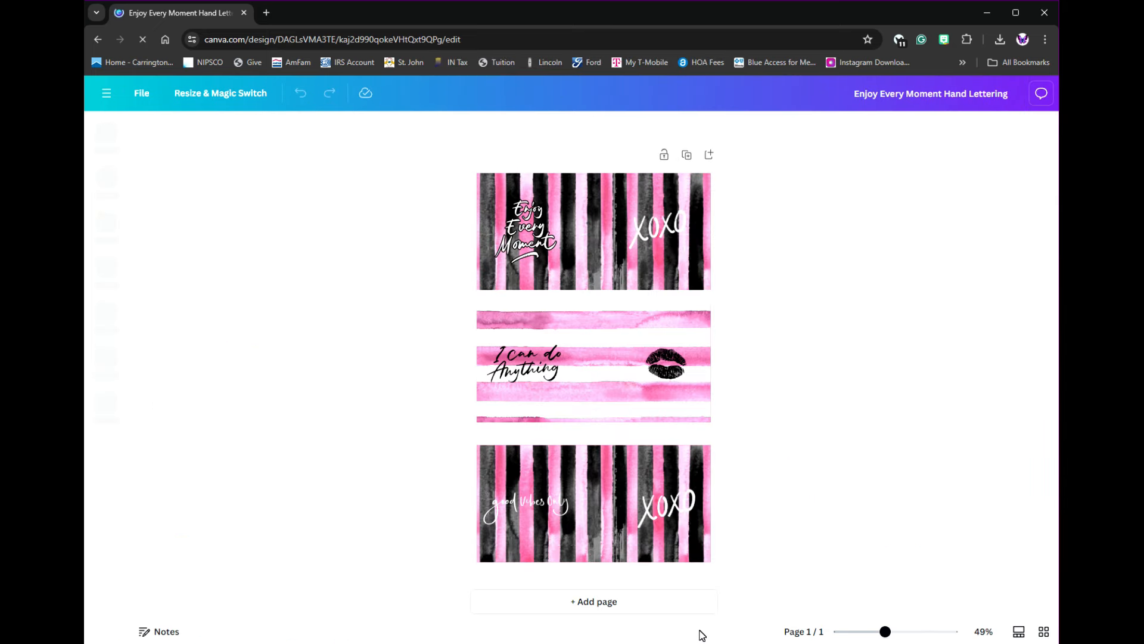
# Step: Apply the Outline shadow effect to the "good vibes only" lettering on the bottom rectangle
pyautogui.click(525, 501)
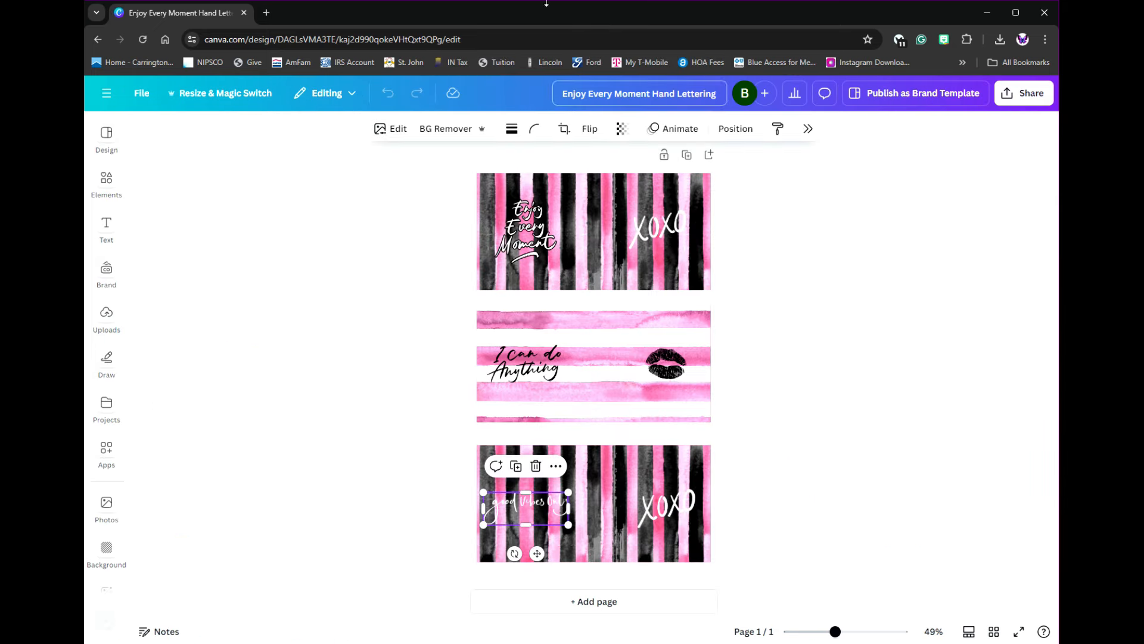
pyautogui.click(398, 130)
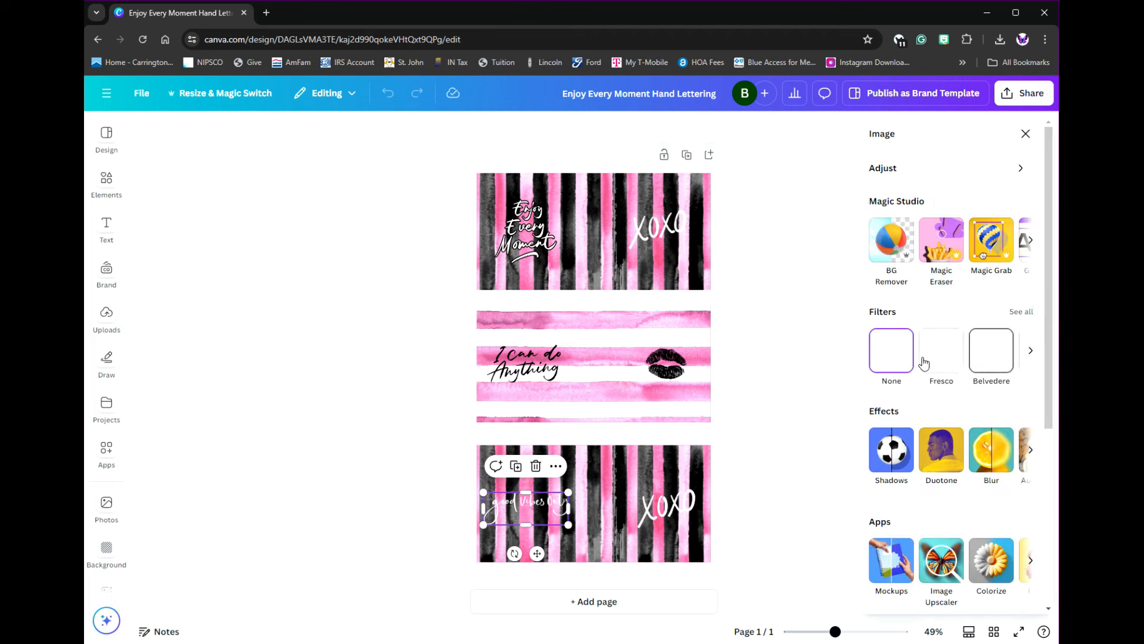
pyautogui.click(1022, 266)
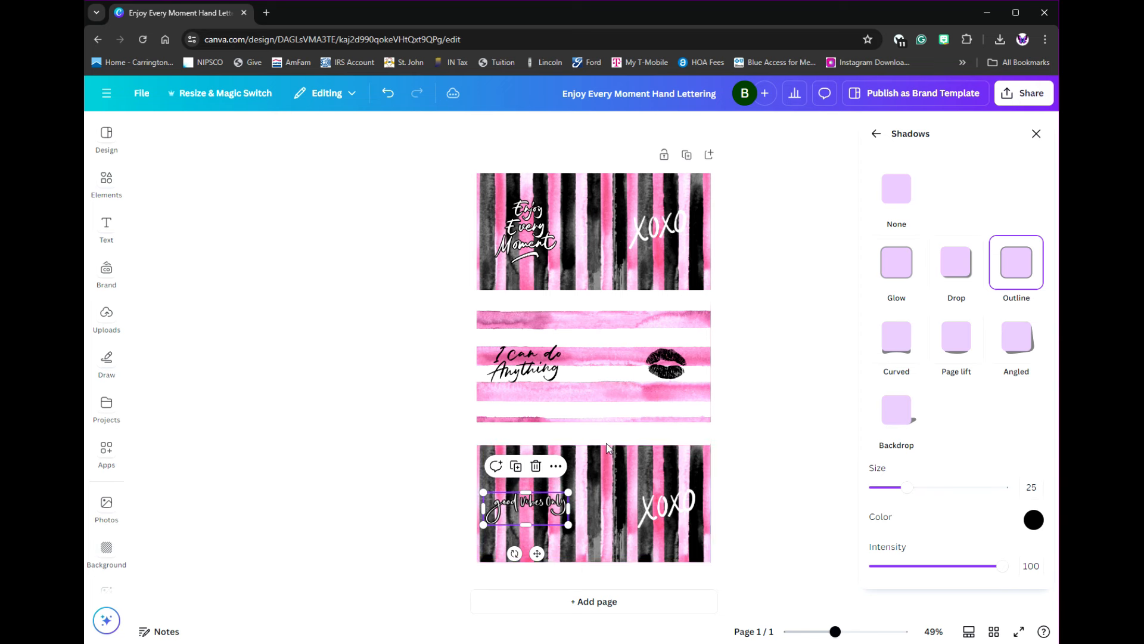
pyautogui.click(762, 539)
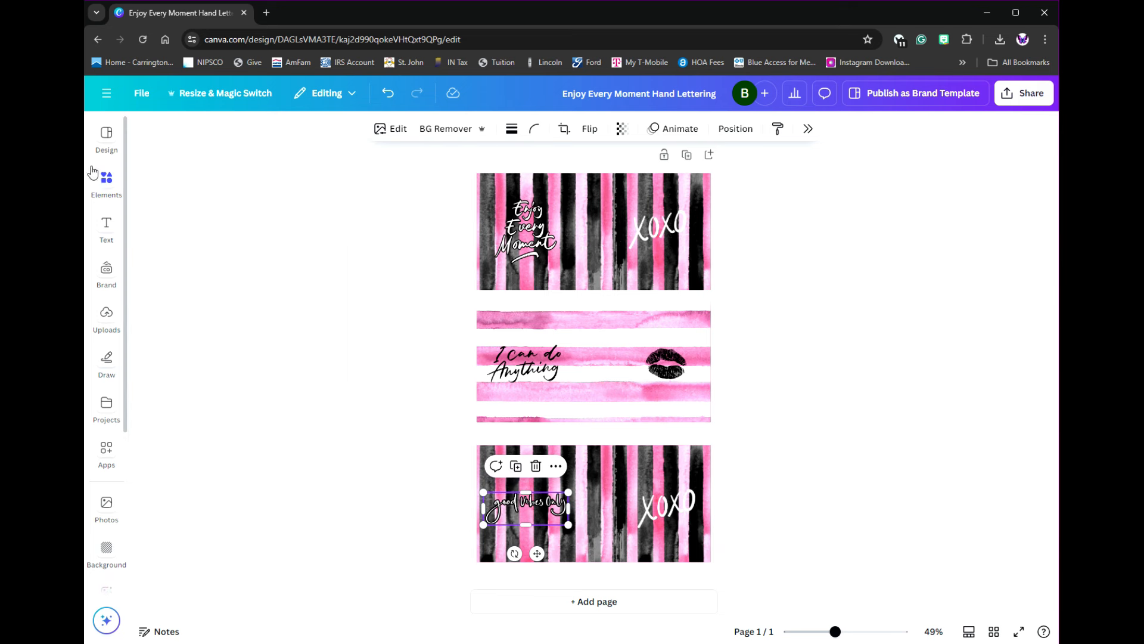
# Step: Search the elements for "cute sayings" and show all matching graphics
pyautogui.moveTo(98, 186)
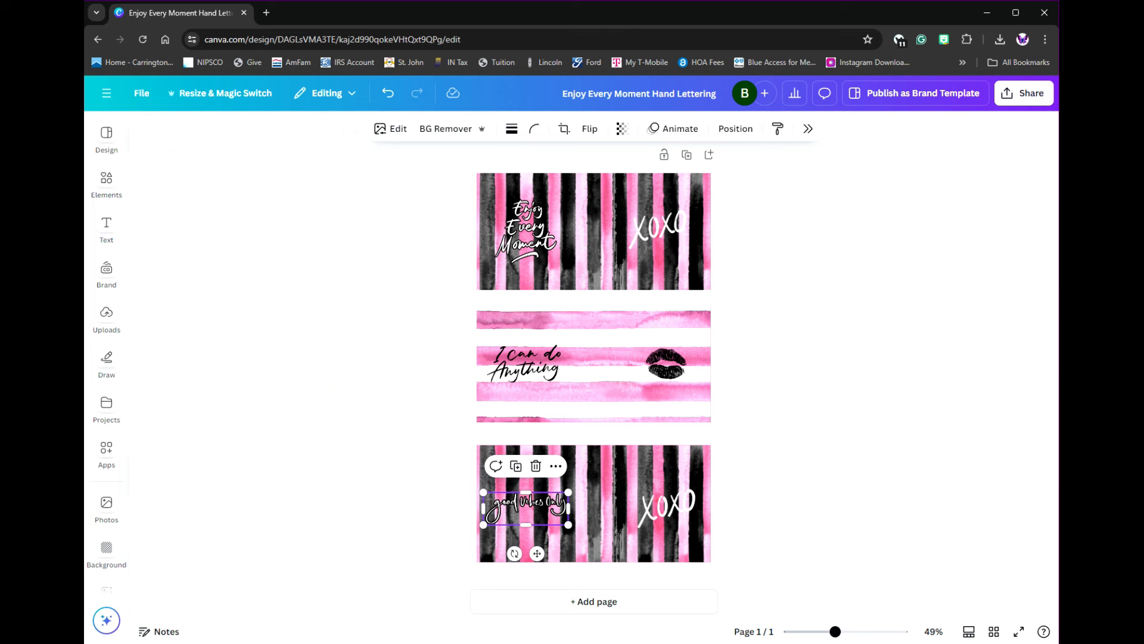
pyautogui.click(108, 182)
pyautogui.click(206, 137)
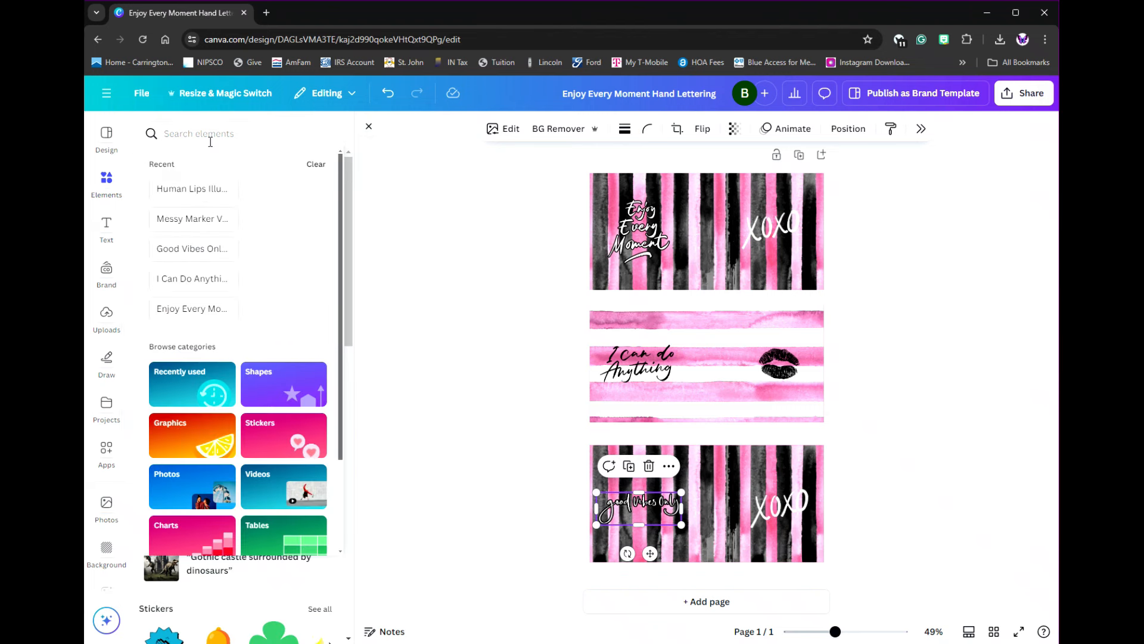
pyautogui.write('cute sayings')
pyautogui.press('Return')
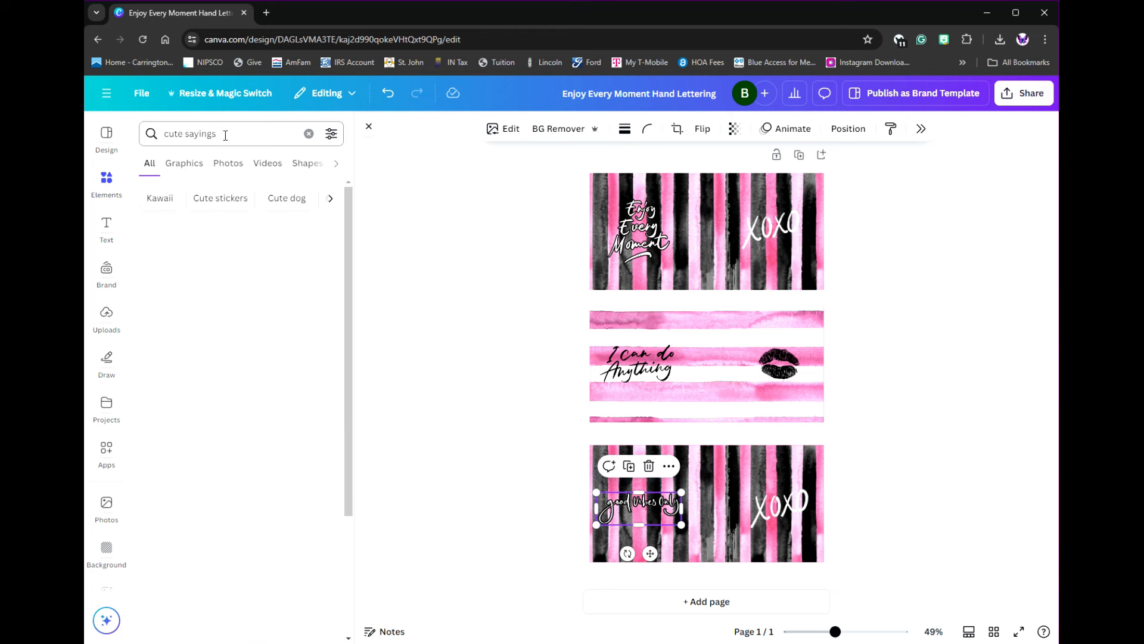
pyautogui.click(313, 234)
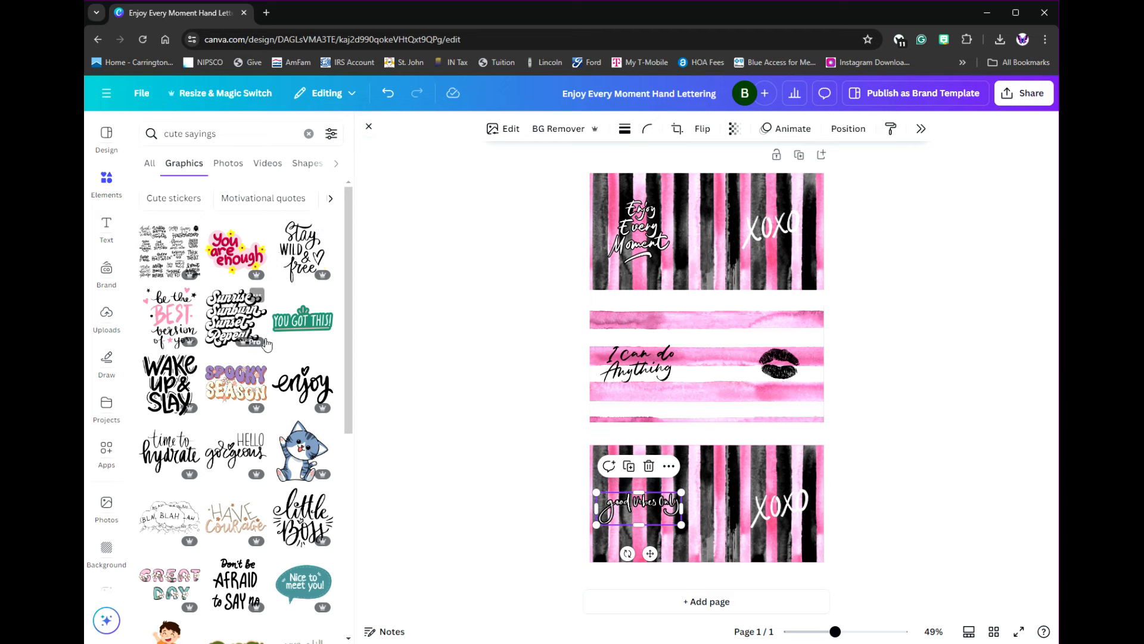
# Step: Browse the cute sayings graphics, view ones similar to "Time to Hydrate", and return to the search results
pyautogui.scroll(-5, 267, 344)
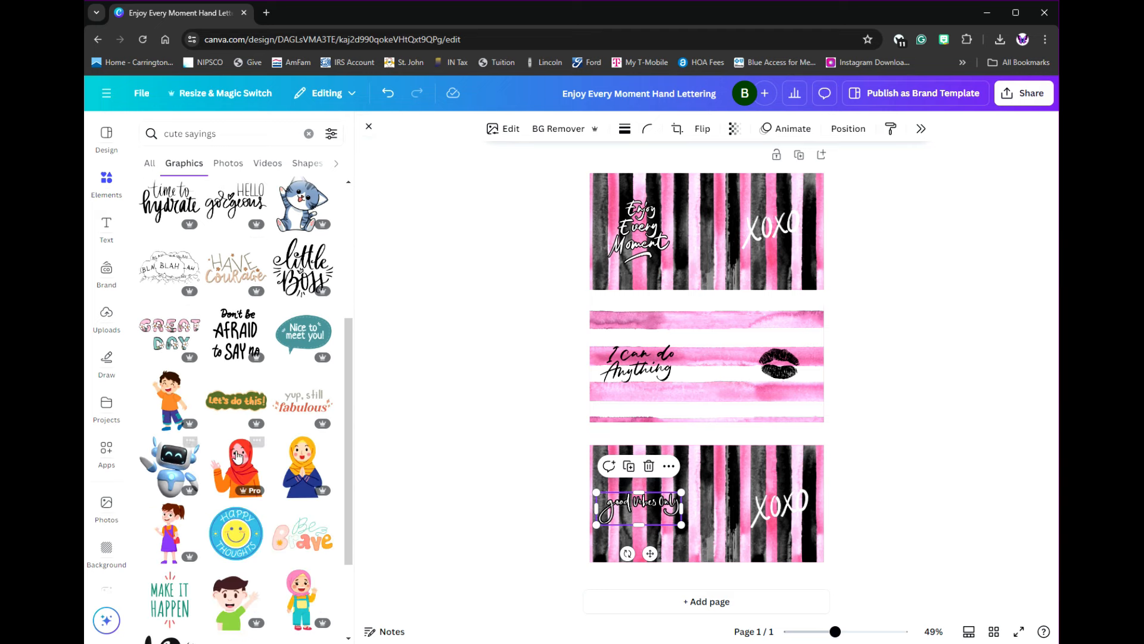
pyautogui.scroll(3, 237, 454)
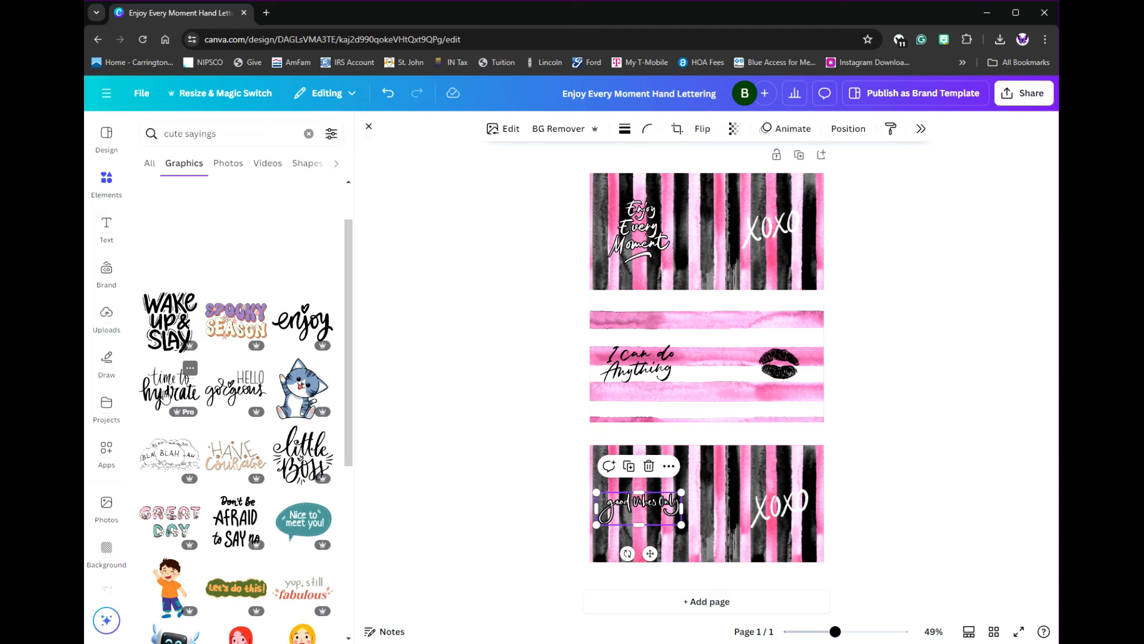
pyautogui.click(191, 369)
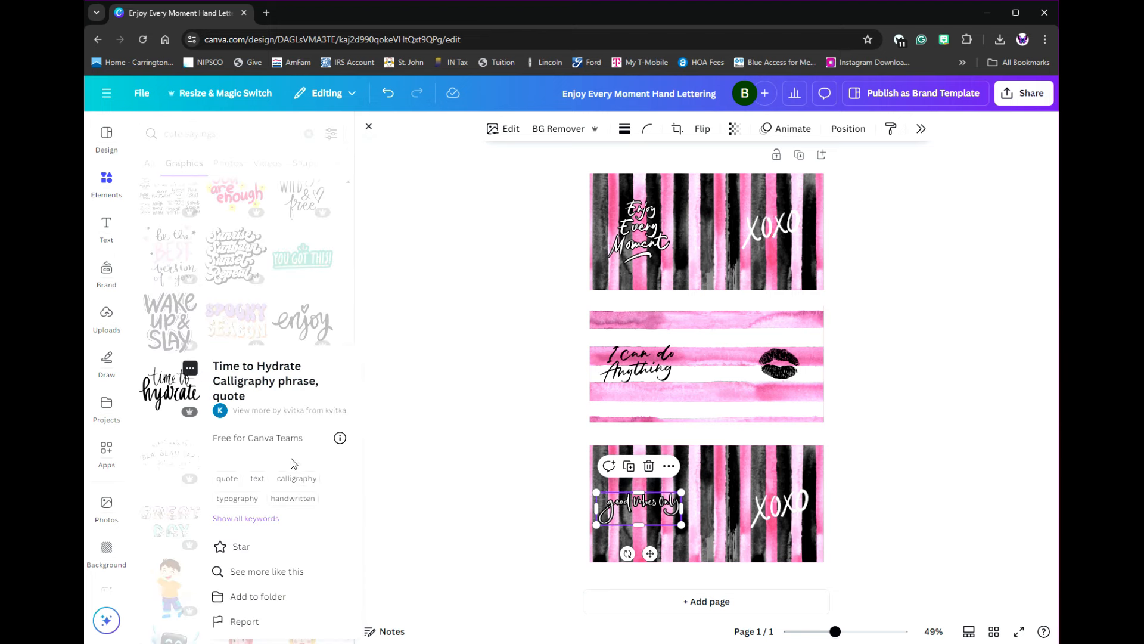
pyautogui.click(285, 575)
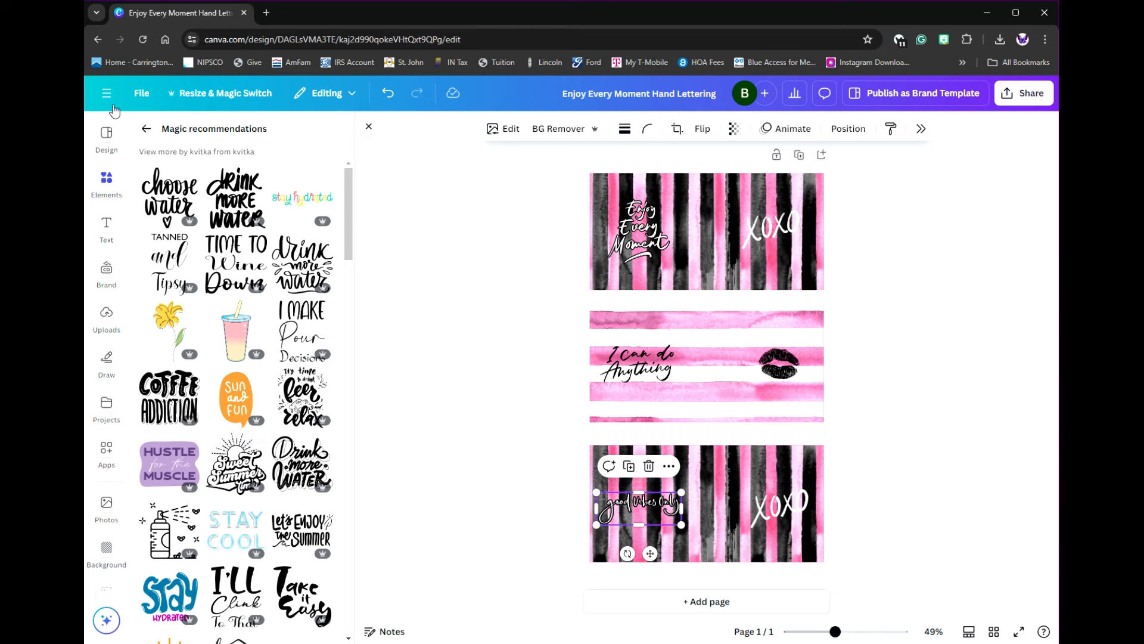
pyautogui.click(146, 128)
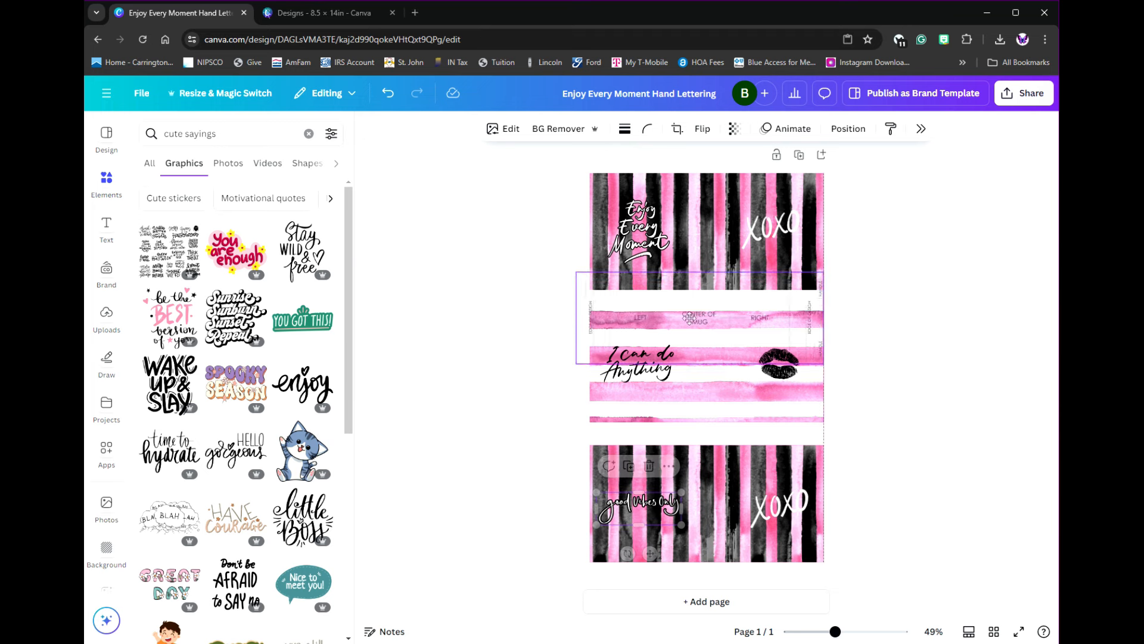
# Step: Center the mug template guide over the middle pink-striped rectangle
pyautogui.moveTo(692, 316); pyautogui.dragTo(701, 307)
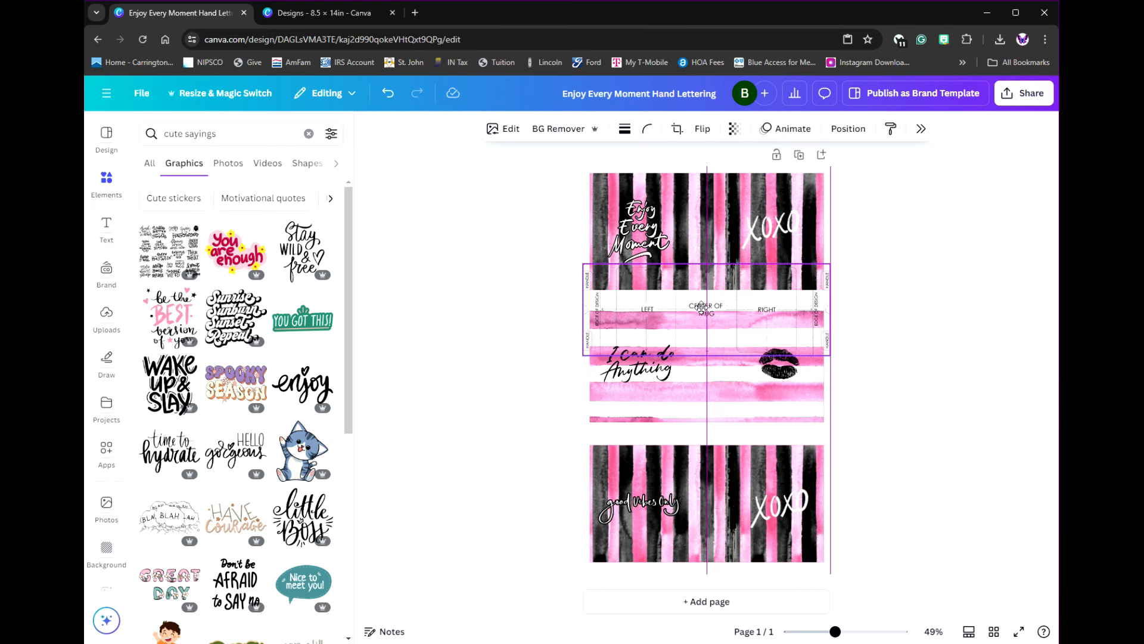
pyautogui.moveTo(702, 306); pyautogui.dragTo(702, 306)
pyautogui.moveTo(702, 306); pyautogui.dragTo(699, 364)
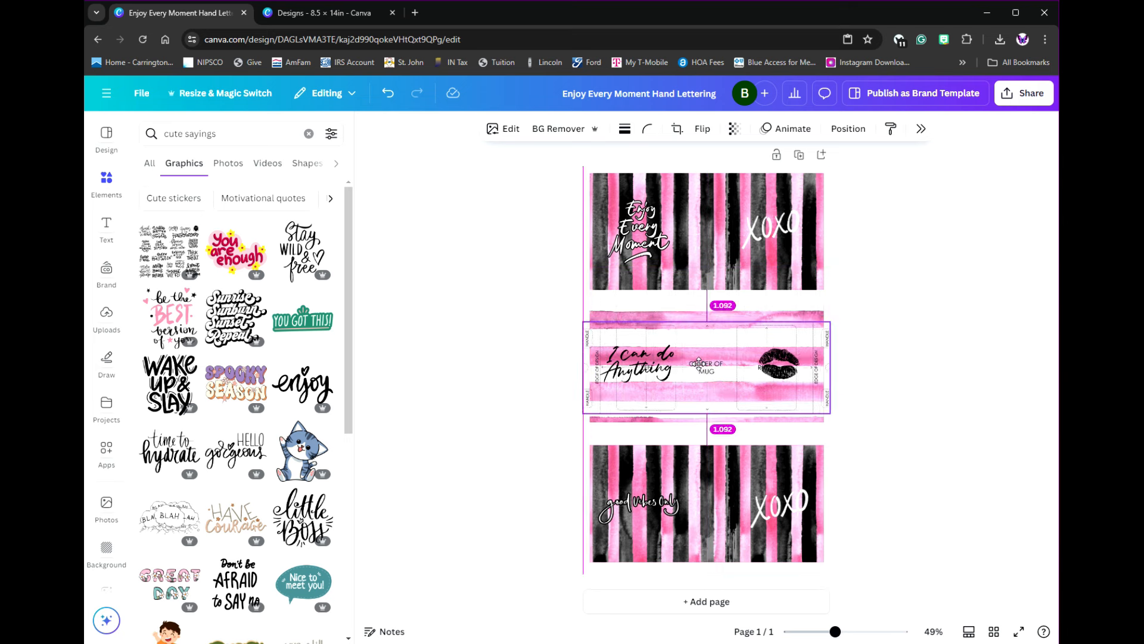
pyautogui.moveTo(699, 364); pyautogui.dragTo(699, 363)
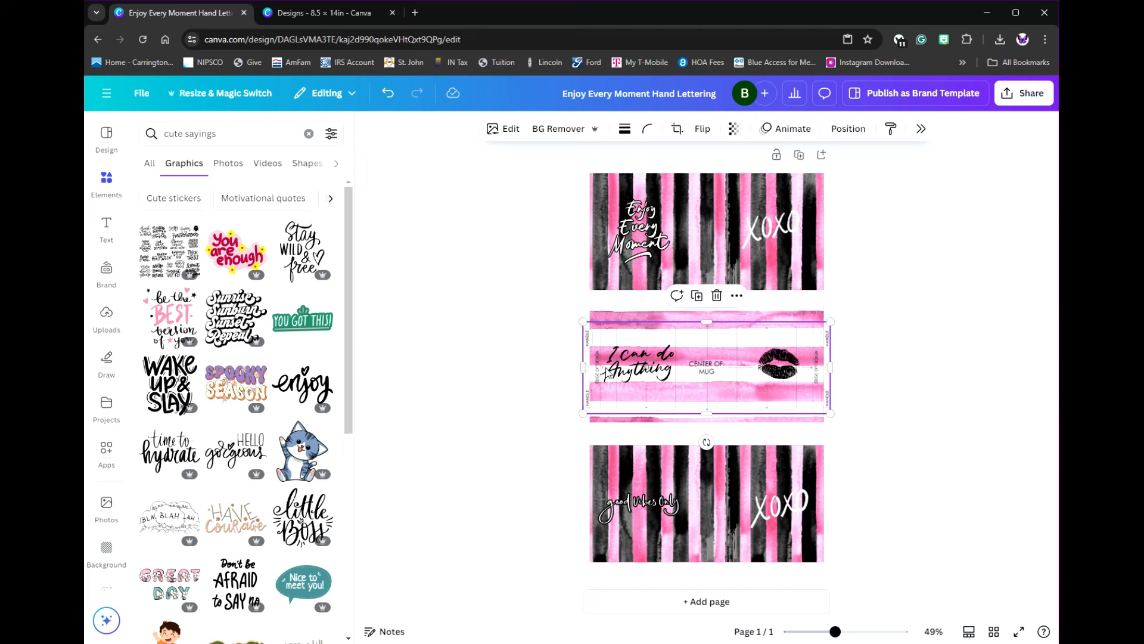
# Step: Move the mug guide aside, shrink the "I can do Anything" lettering slightly, and lay the guide back over the middle rectangle
pyautogui.moveTo(718, 340); pyautogui.dragTo(713, 263)
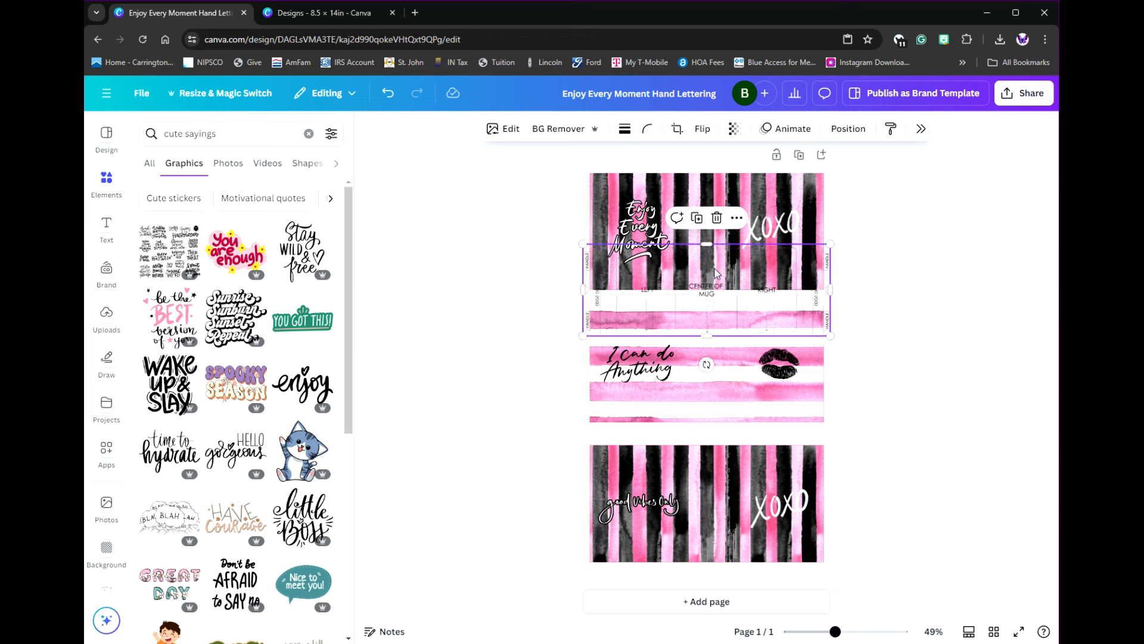
pyautogui.click(689, 385)
pyautogui.moveTo(673, 383); pyautogui.dragTo(657, 373)
pyautogui.moveTo(715, 296); pyautogui.dragTo(714, 368)
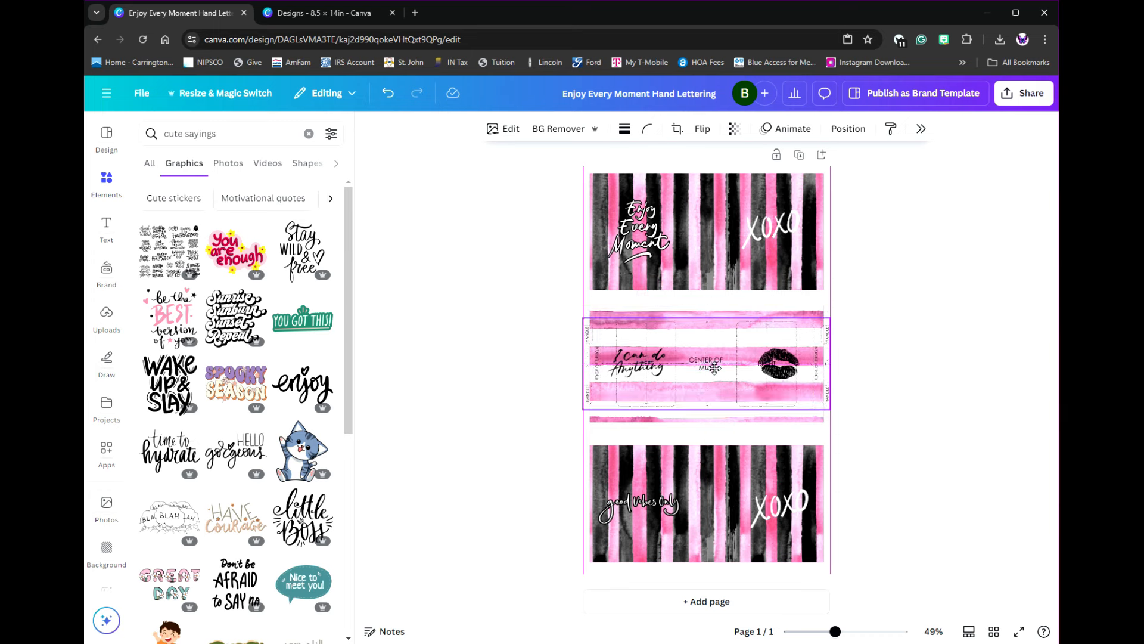
# Step: Shrink the "I can do Anything" lettering further, center it in the mug guide's left area, and realign the guide over the middle rectangle
pyautogui.moveTo(713, 368); pyautogui.dragTo(721, 294)
pyautogui.click(647, 375)
pyautogui.moveTo(607, 348); pyautogui.dragTo(610, 354)
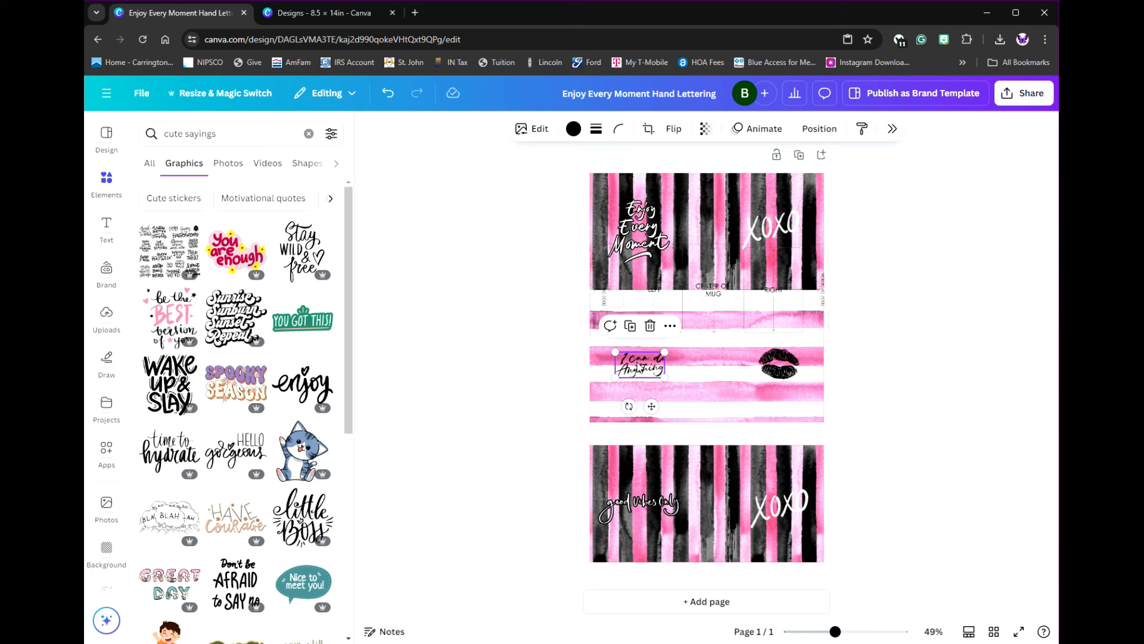
pyautogui.moveTo(638, 369); pyautogui.dragTo(636, 373)
pyautogui.moveTo(660, 273); pyautogui.dragTo(701, 335)
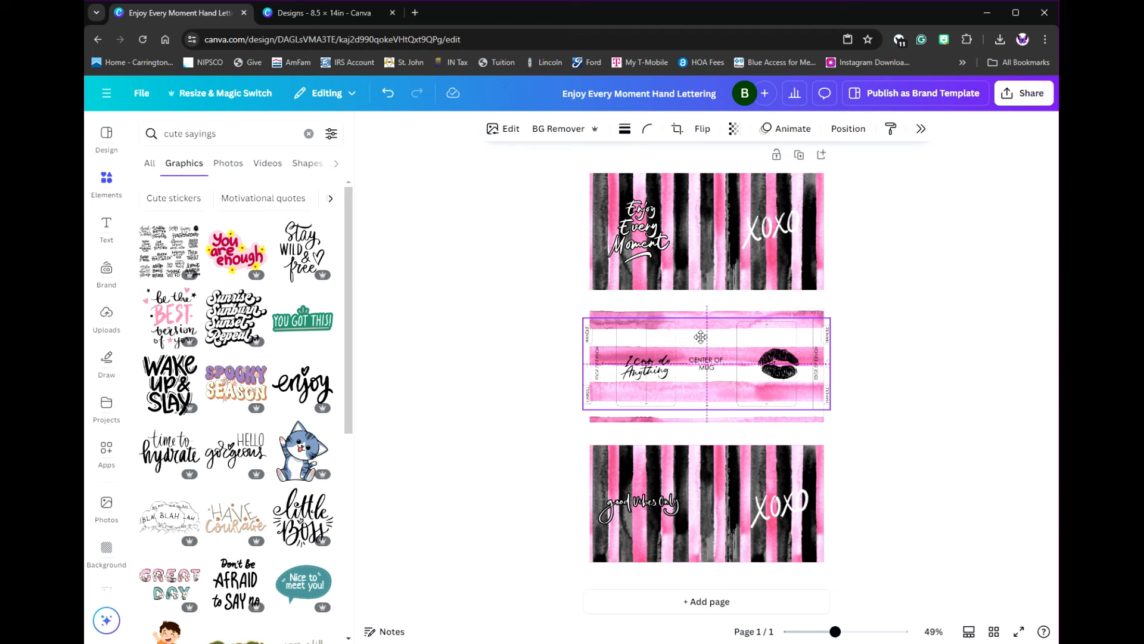
# Step: Check the lips graphic against the mug guide on the middle rectangle, and move the guide over the top rectangle
pyautogui.moveTo(700, 337); pyautogui.dragTo(702, 272)
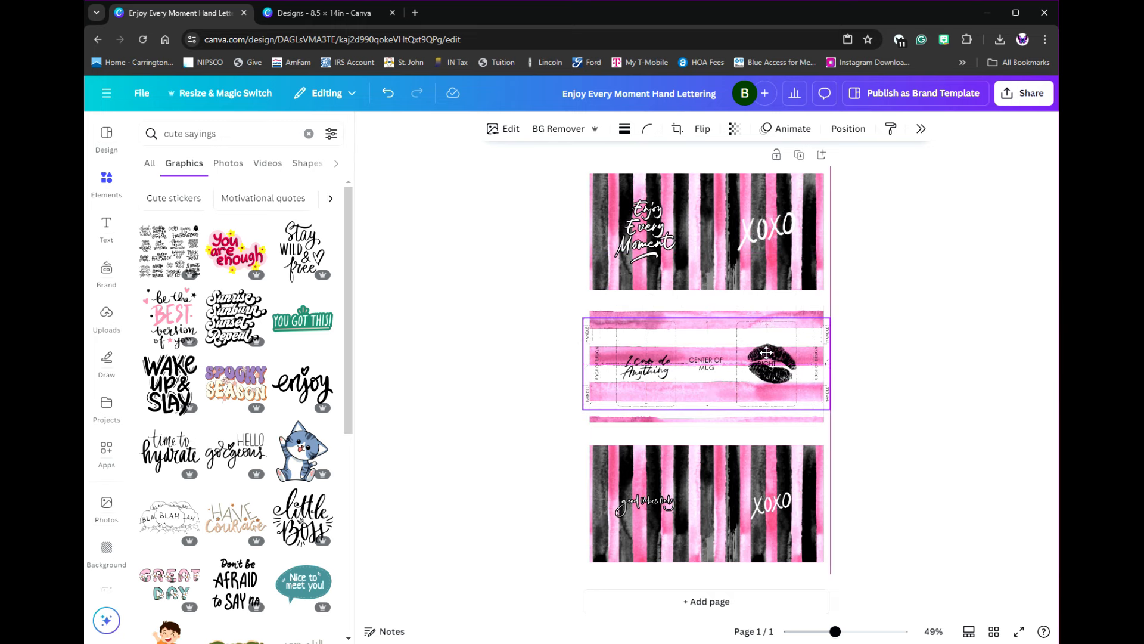
pyautogui.moveTo(764, 349)
pyautogui.mouseDown()
pyautogui.moveTo(771, 206)
pyautogui.moveTo(762, 356)
pyautogui.mouseUp()
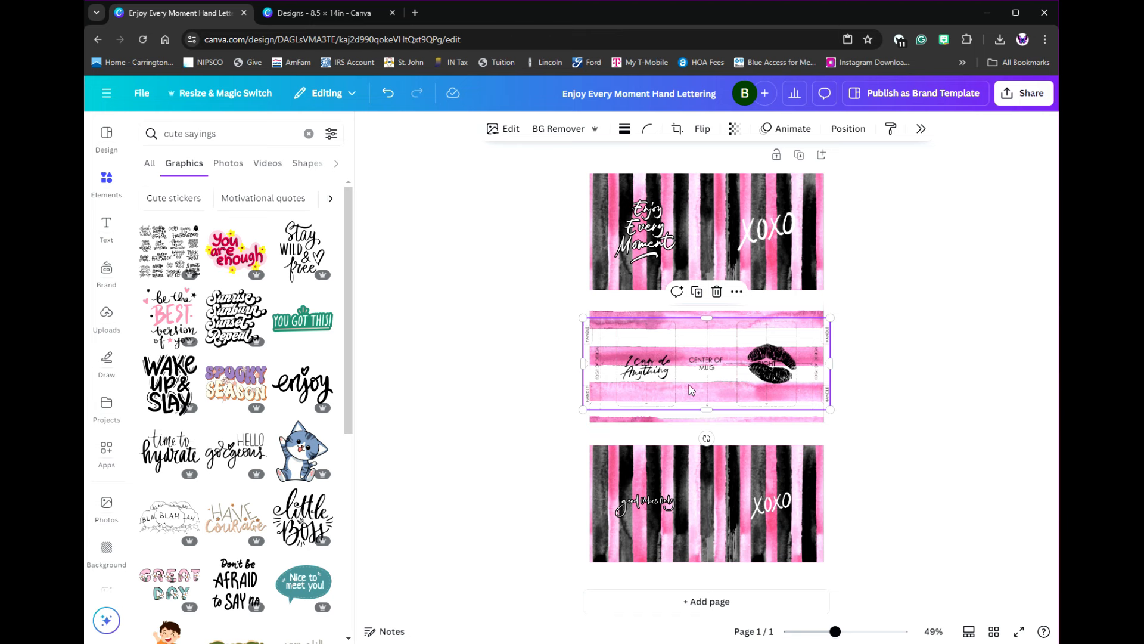
pyautogui.moveTo(698, 348); pyautogui.dragTo(703, 216)
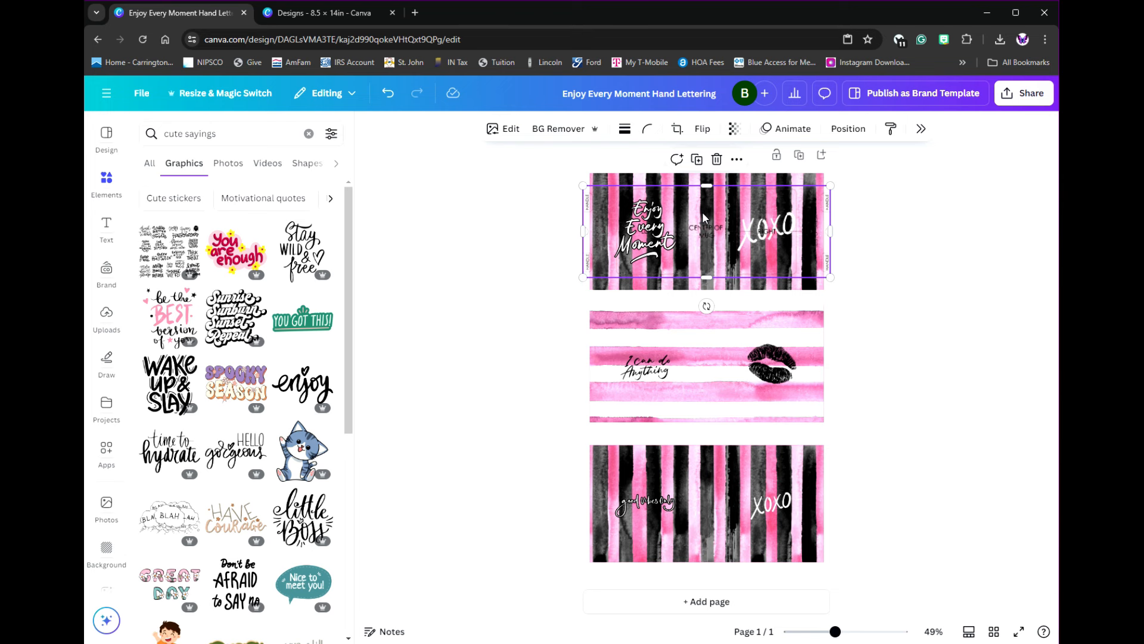